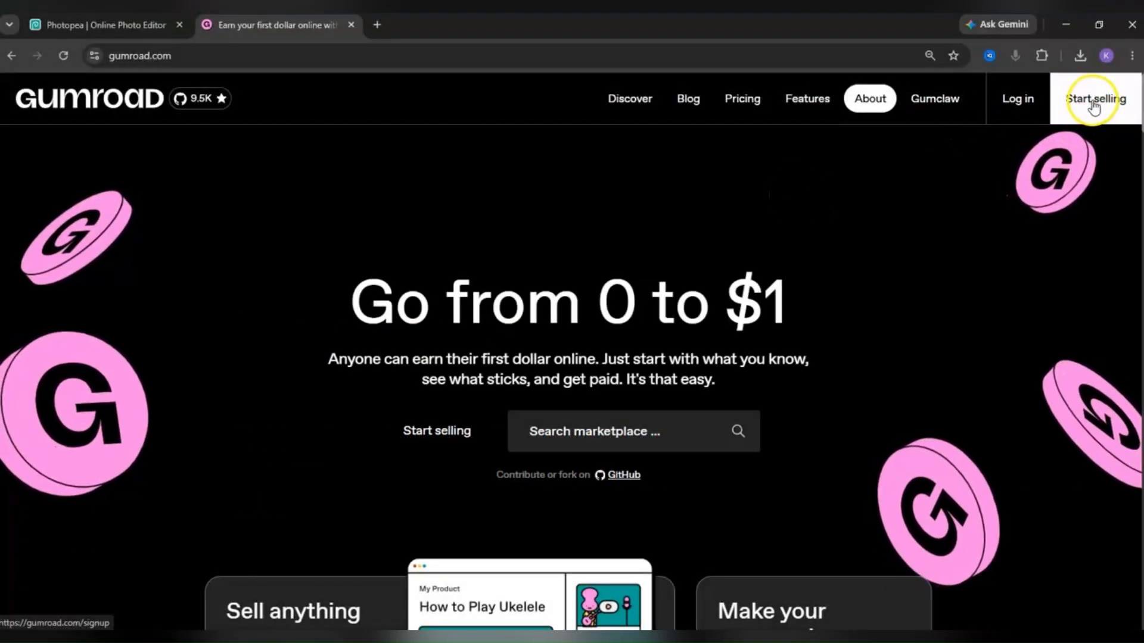
Open the Gumroad seller sign-up and sign in with an existing Google account
click(1093, 102)
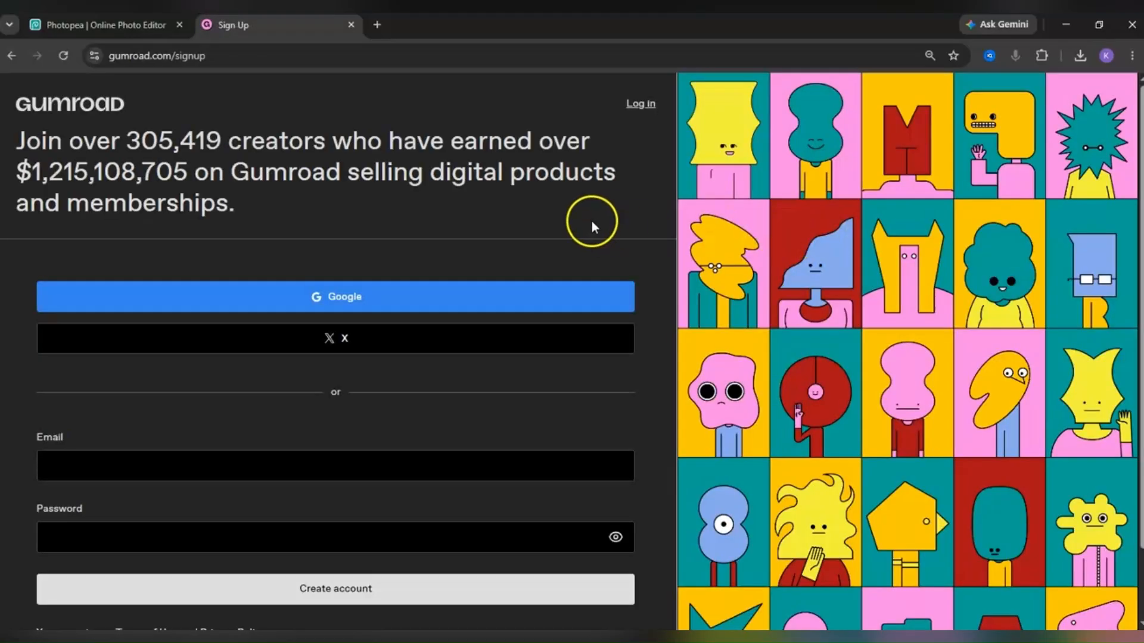
click(429, 296)
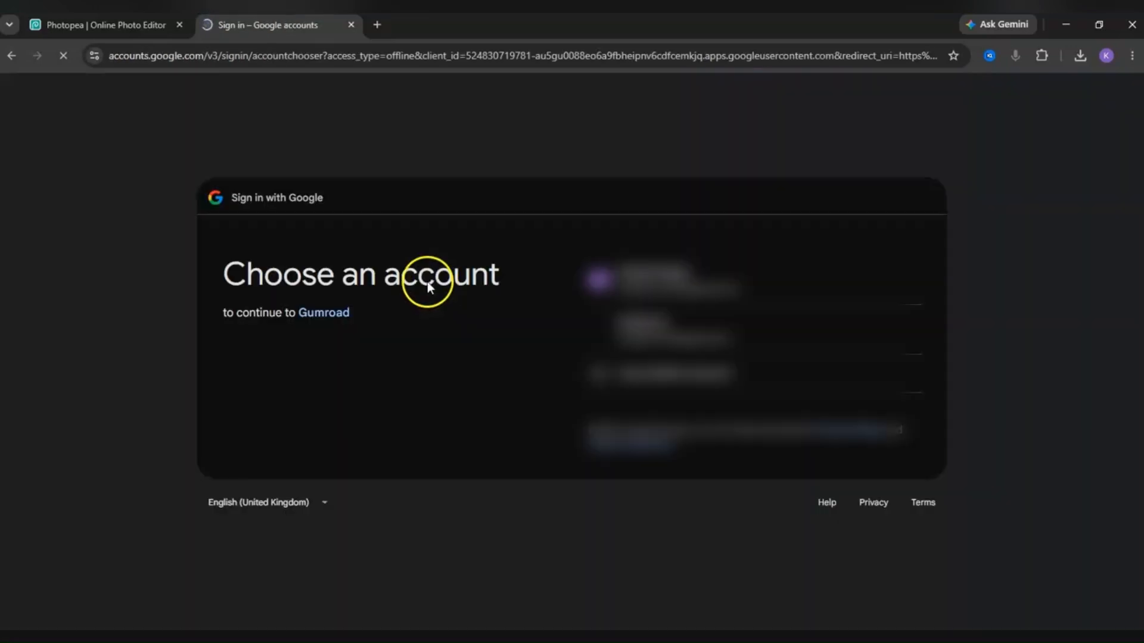
click(636, 329)
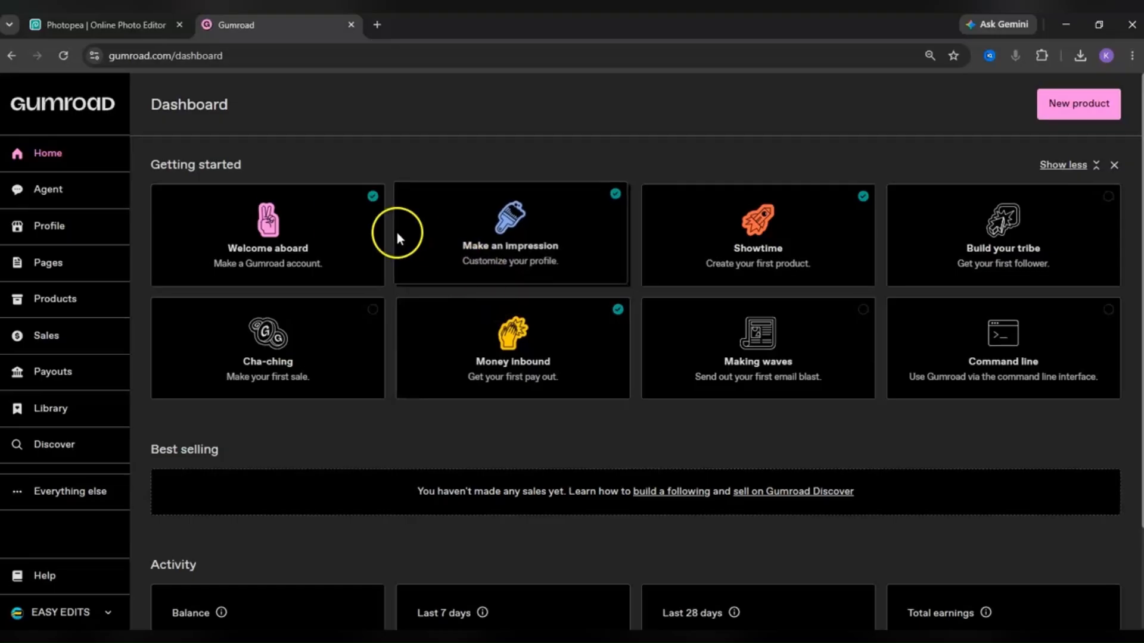
Review the store's profile settings with its storefront preview, and the list of store pages
click(102, 233)
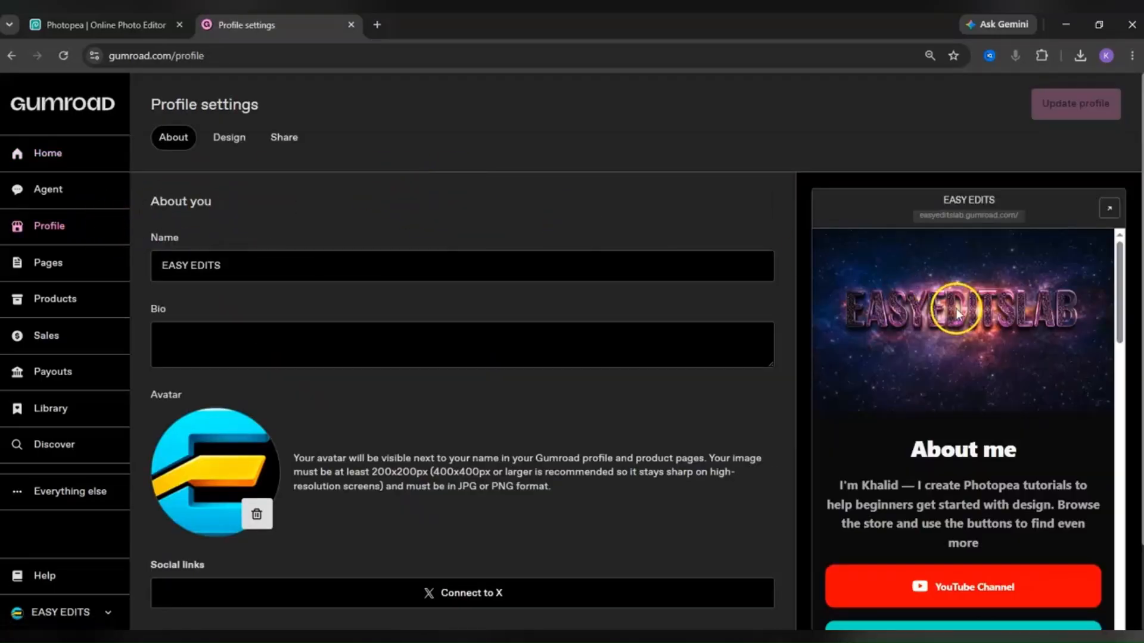
scroll(1039, 384, down, 10)
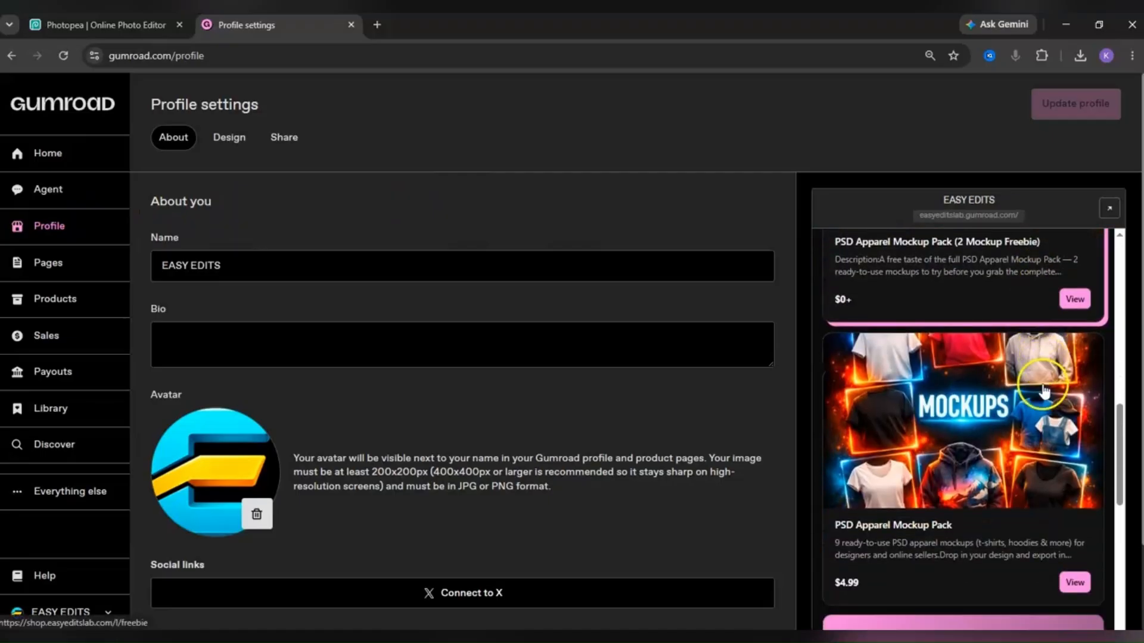
scroll(1043, 390, down, 3)
click(61, 260)
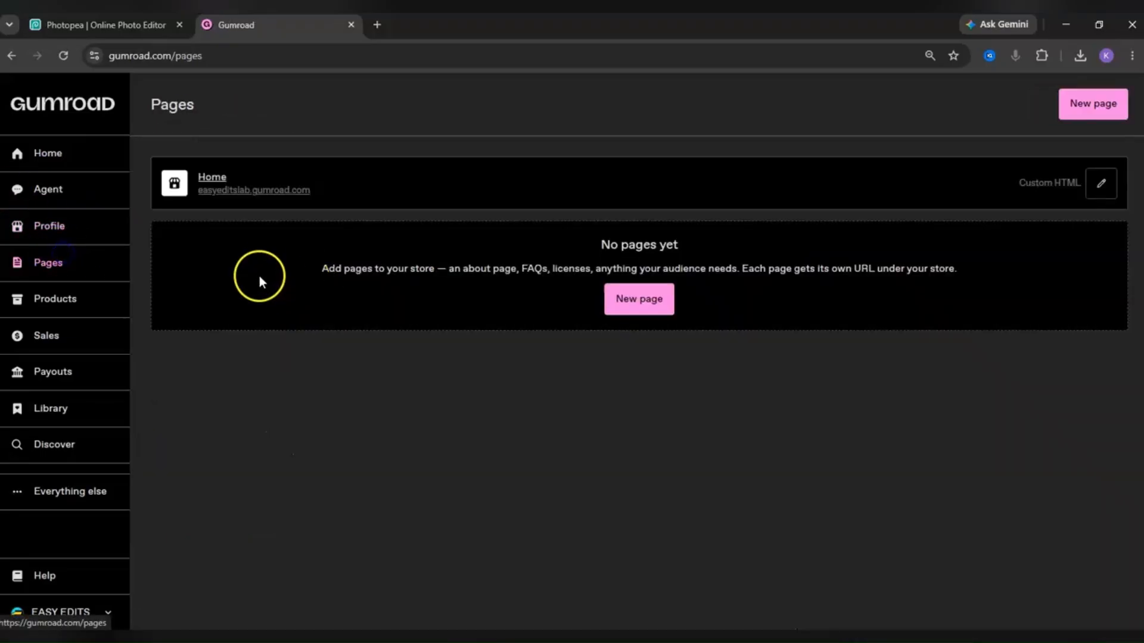
Start a new product from the products list and name it "photopea apparel mockups"
click(94, 305)
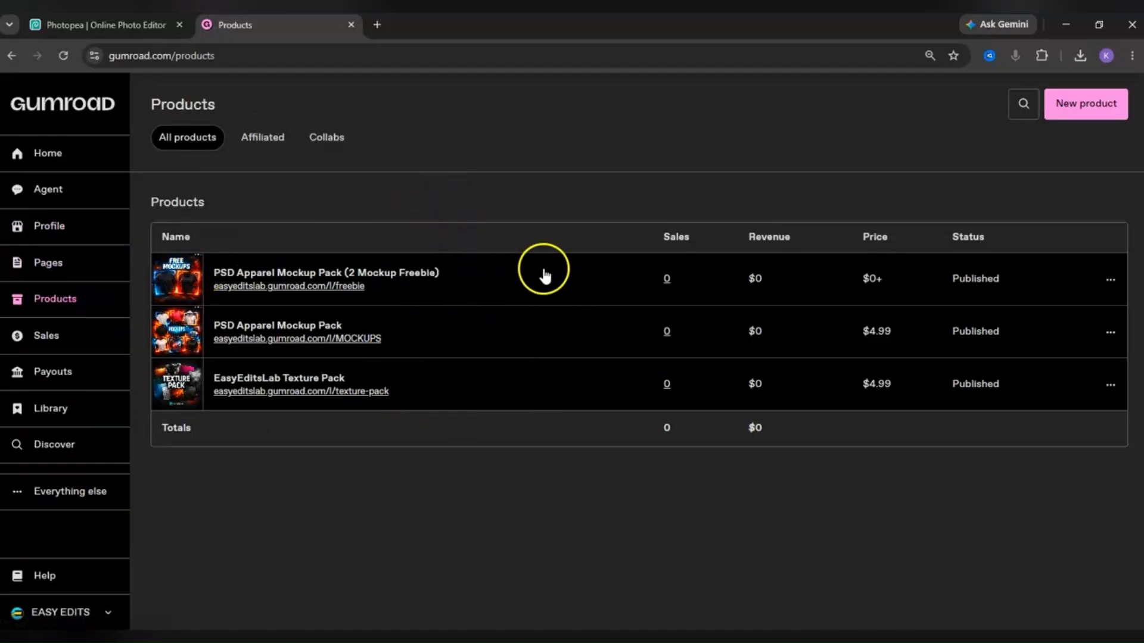
click(1099, 105)
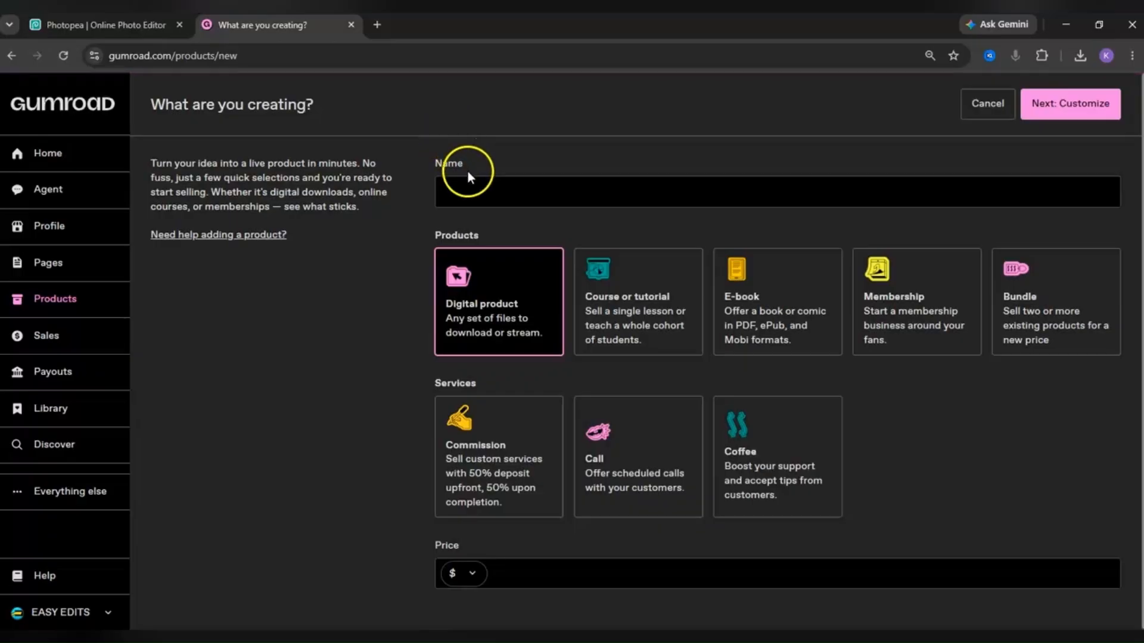
click(484, 191)
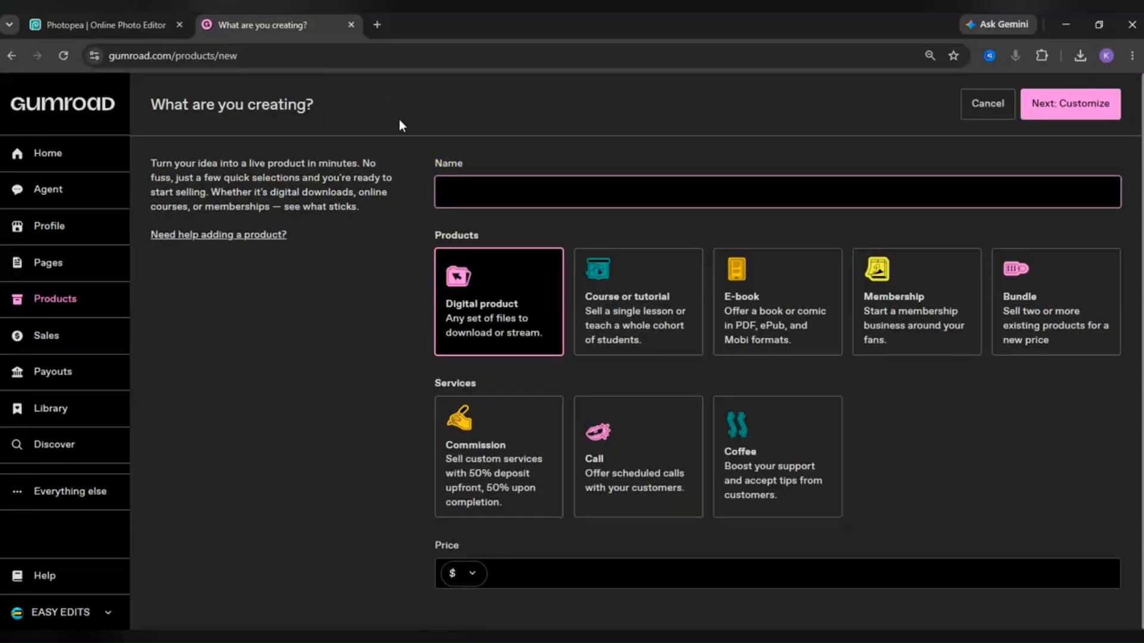
text(photopea apparel mockup)
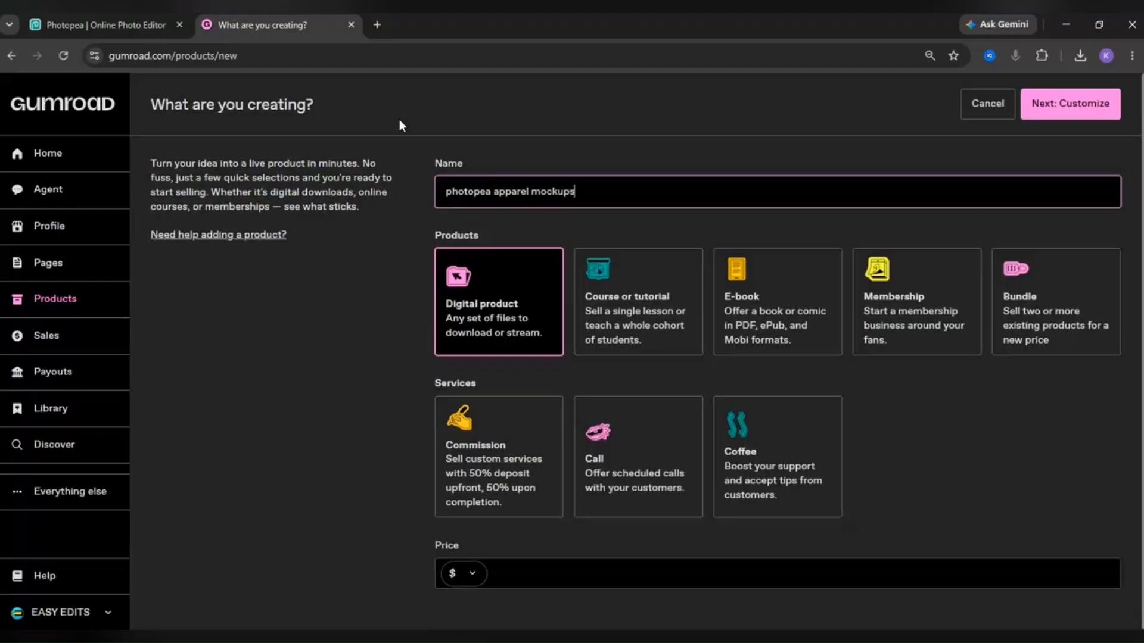
text(s)
Set the digital product's price to $5 and continue to its customization page
click(536, 572)
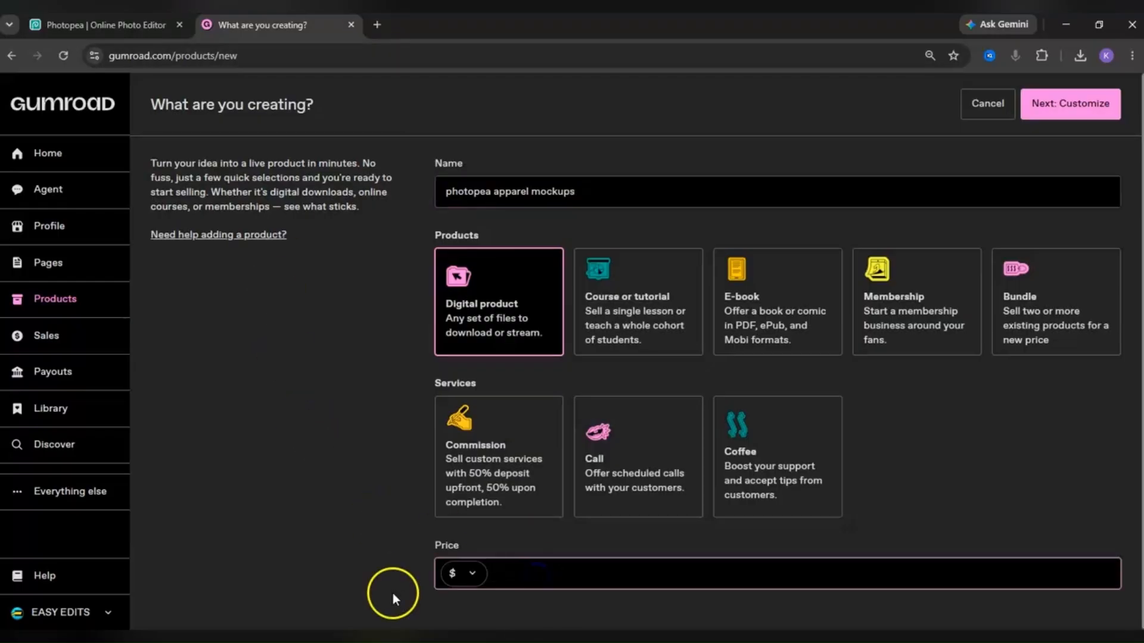
text(5)
click(399, 560)
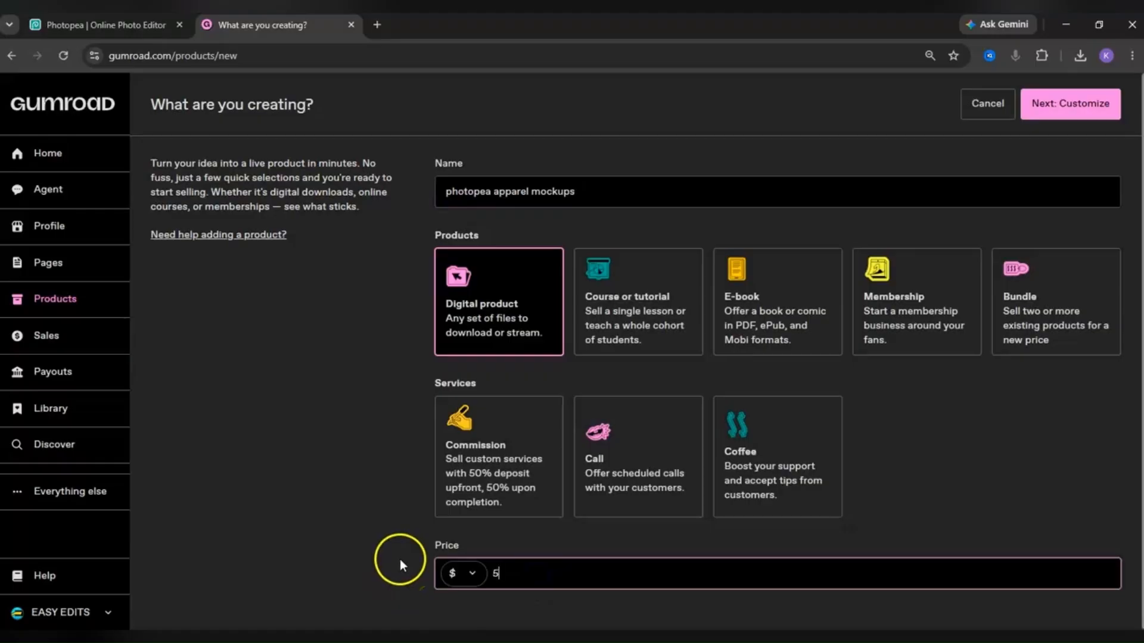
click(468, 575)
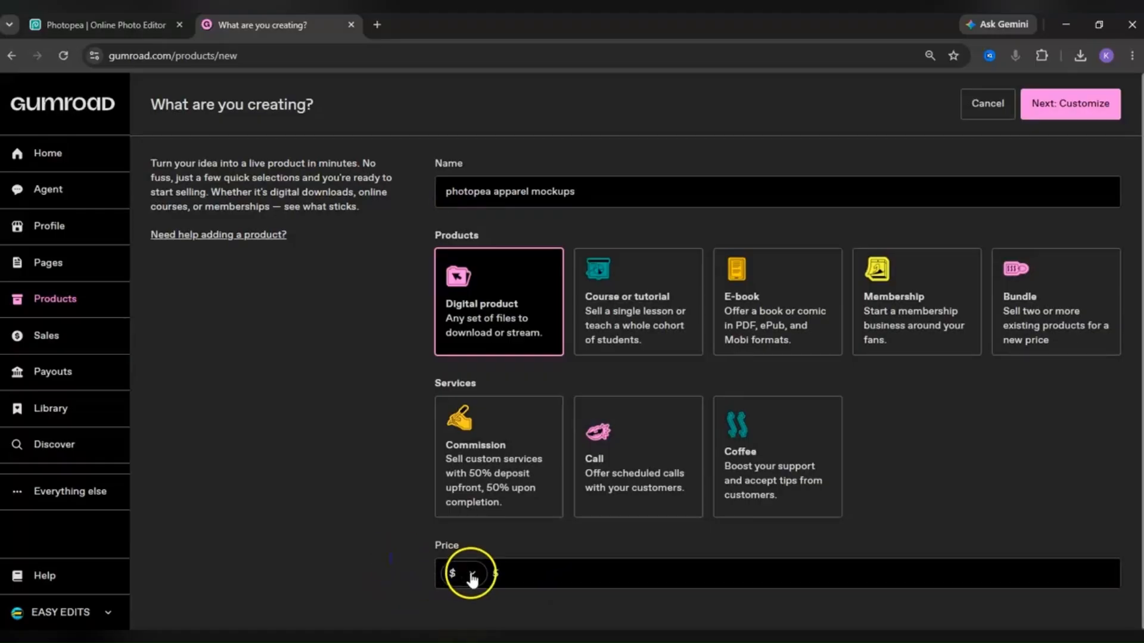
click(380, 512)
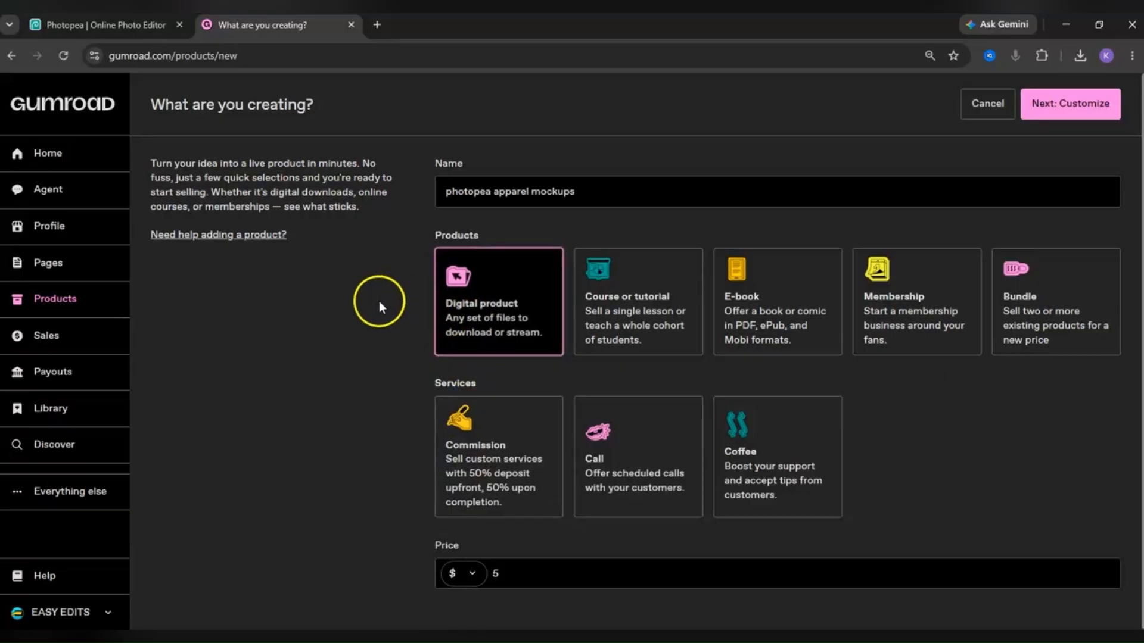
click(1113, 107)
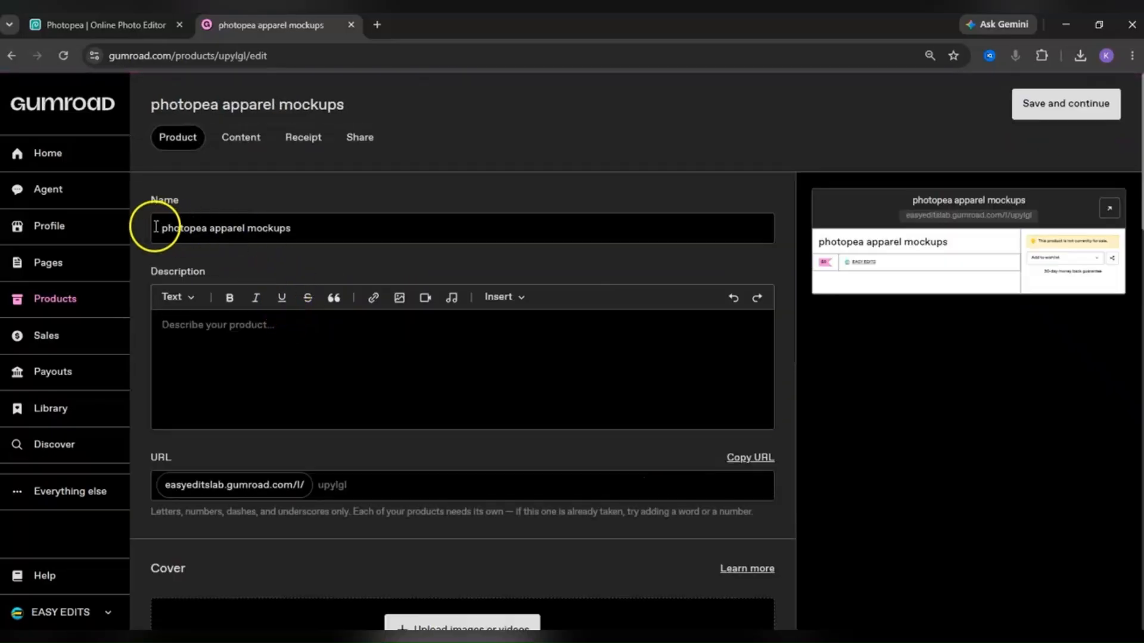
Copy the mockup pack text, through the YouTube link, from the Sticky Notes note into the product's description
click(264, 335)
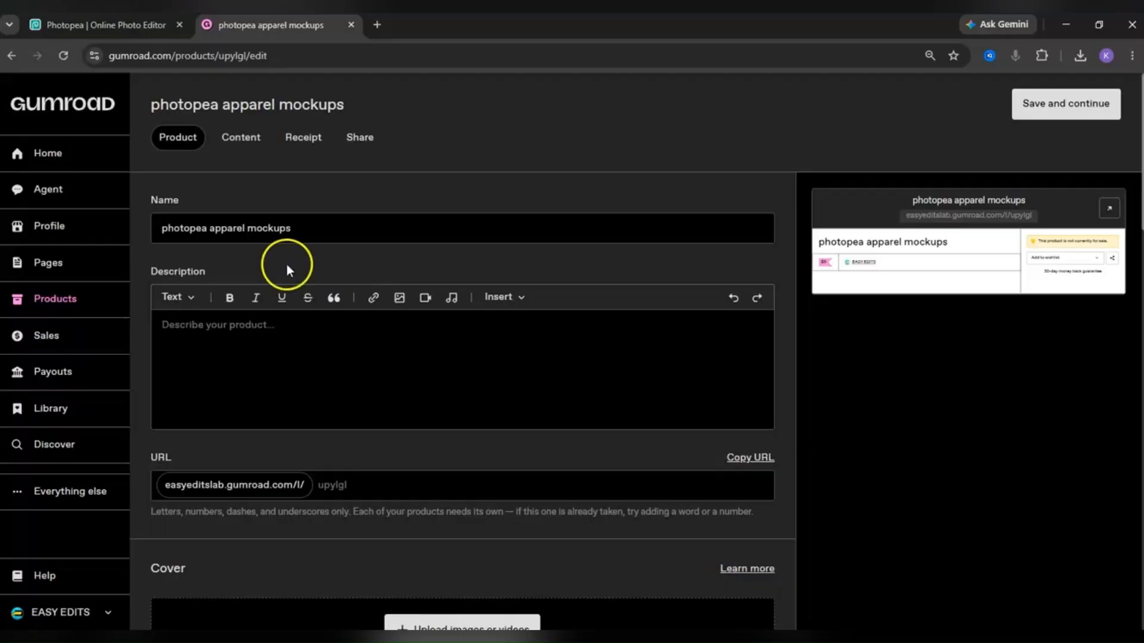
click(294, 352)
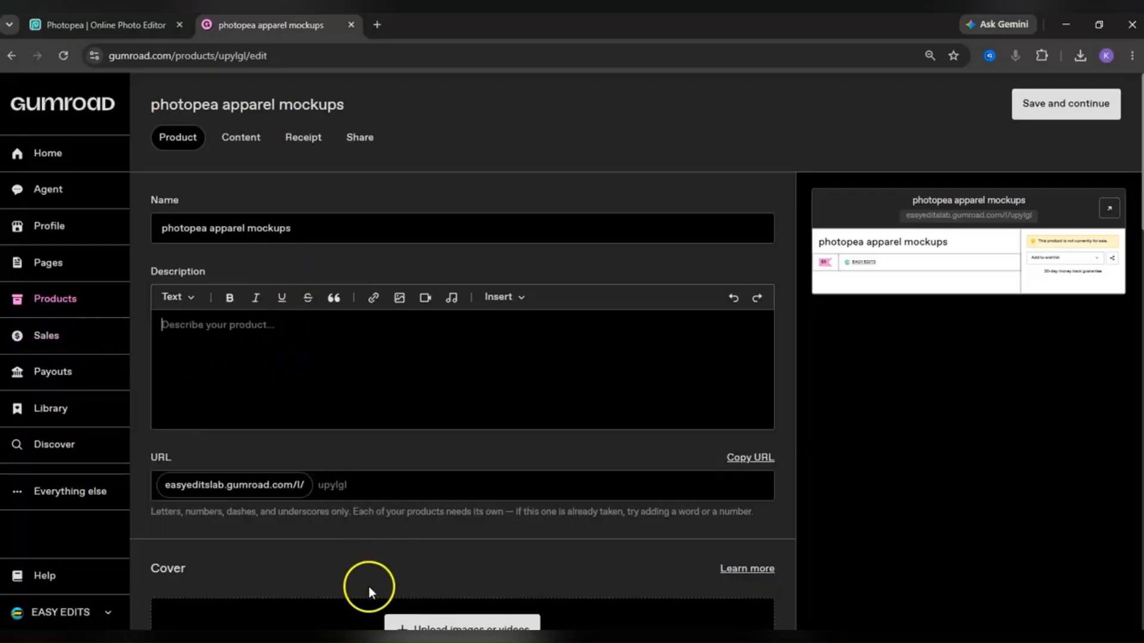
key(alt+Tab)
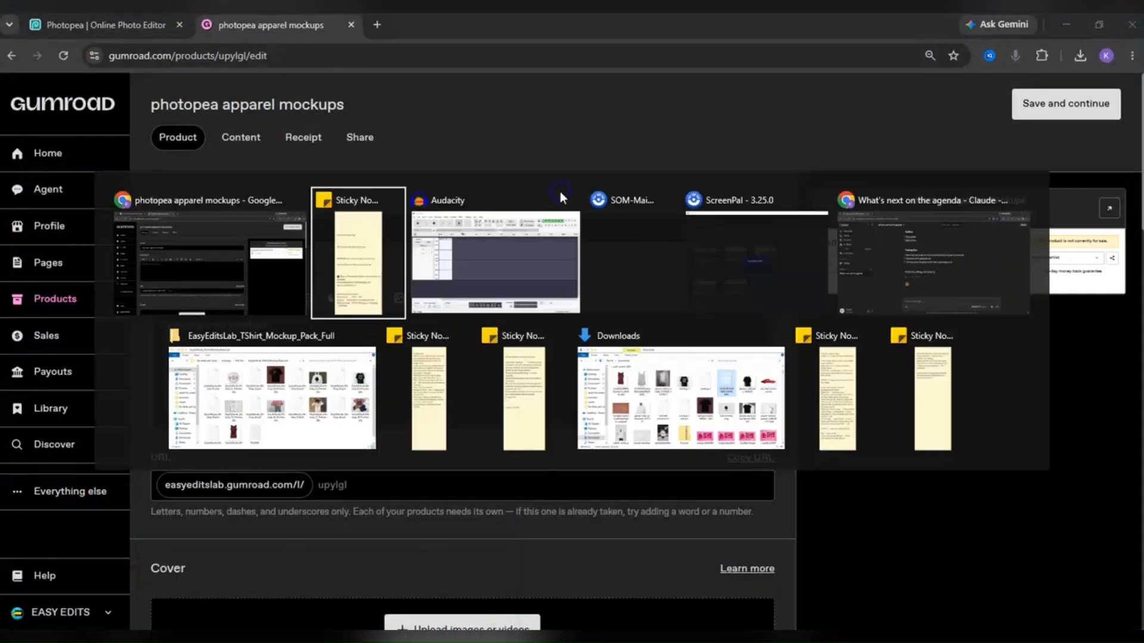
scroll(773, 350, up, 5)
drag(712, 264, 394, 360)
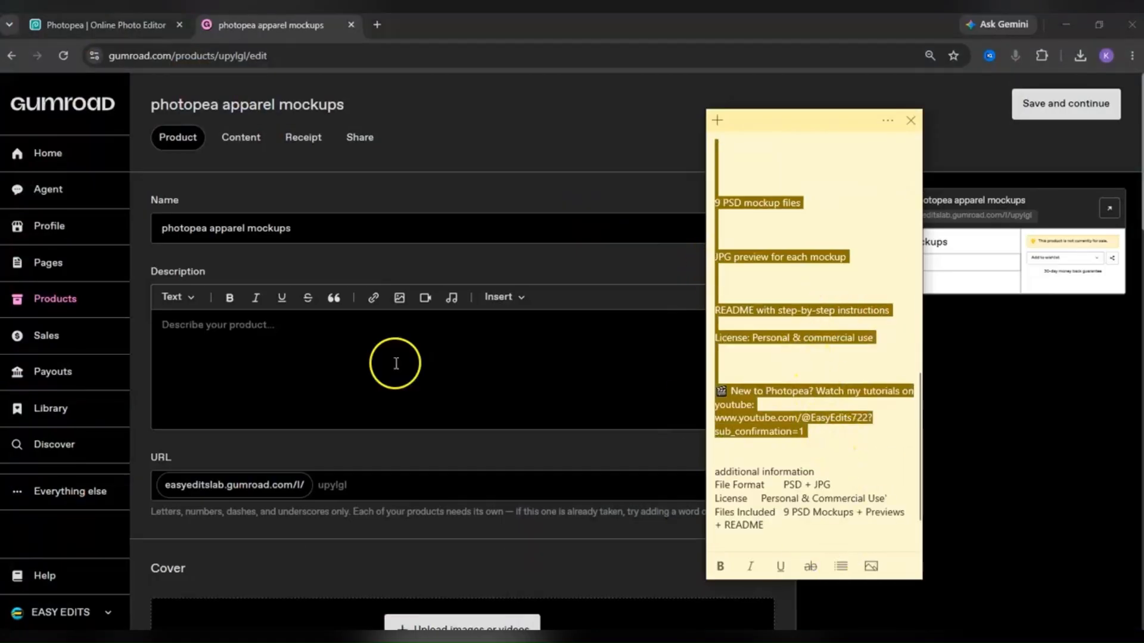
click(272, 366)
text(9 ready-to-use PSD apparel mockups (t-shirts, hoodies & more) for designers and online sellers. Drop in your design and export in minutes — no experience needed. Works with Photopea (100% free) or Photoshop. What's included: 9 PSD mockup files JPG preview for each mockup README with step-by-step instructions License: Personal & commercial use 🎬 New to Photopea? Watch my tutorials on youtube: www.youtube.com/@EasyEdits722?sub_confirmation=1)
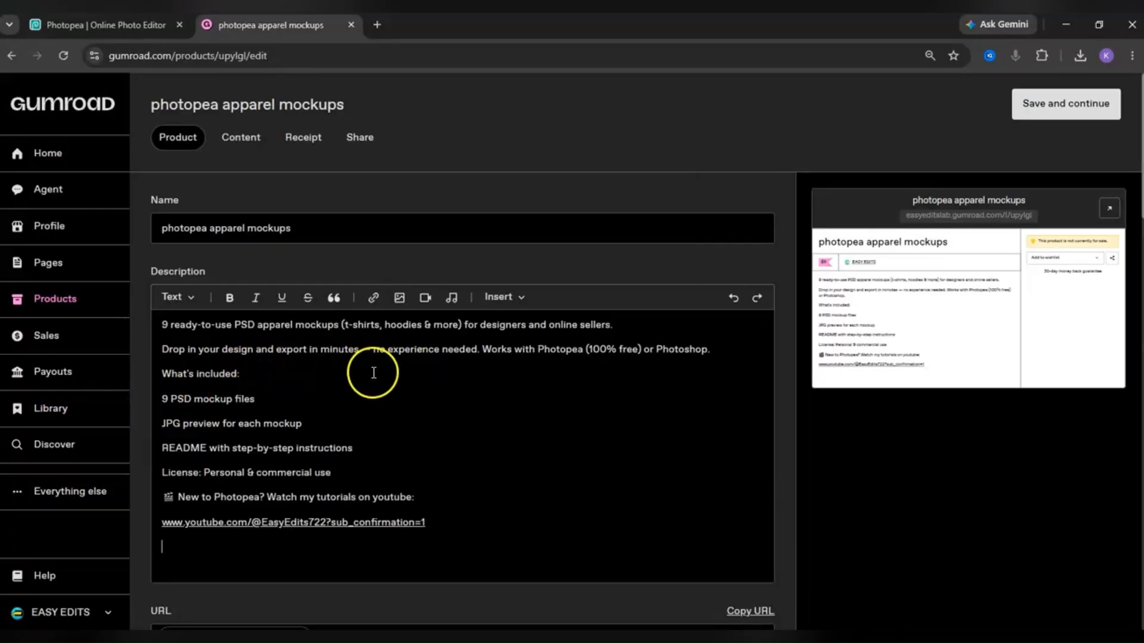
Set the product's custom URL ending to "mockups"
scroll(374, 372, down, 2)
scroll(374, 373, down, 2)
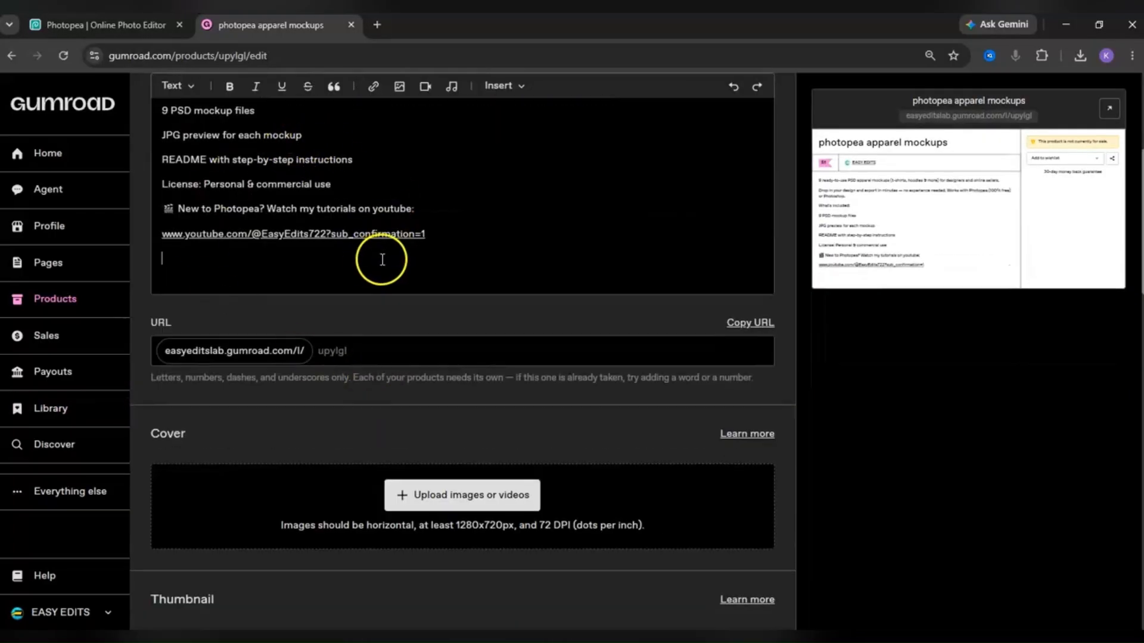
click(343, 352)
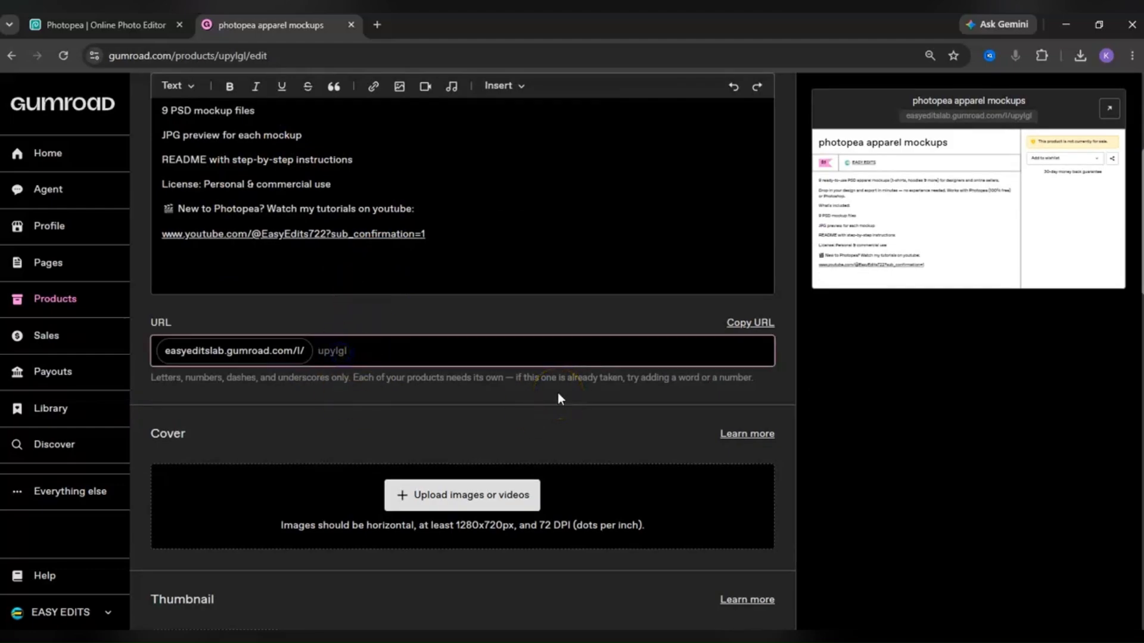
text(mockups)
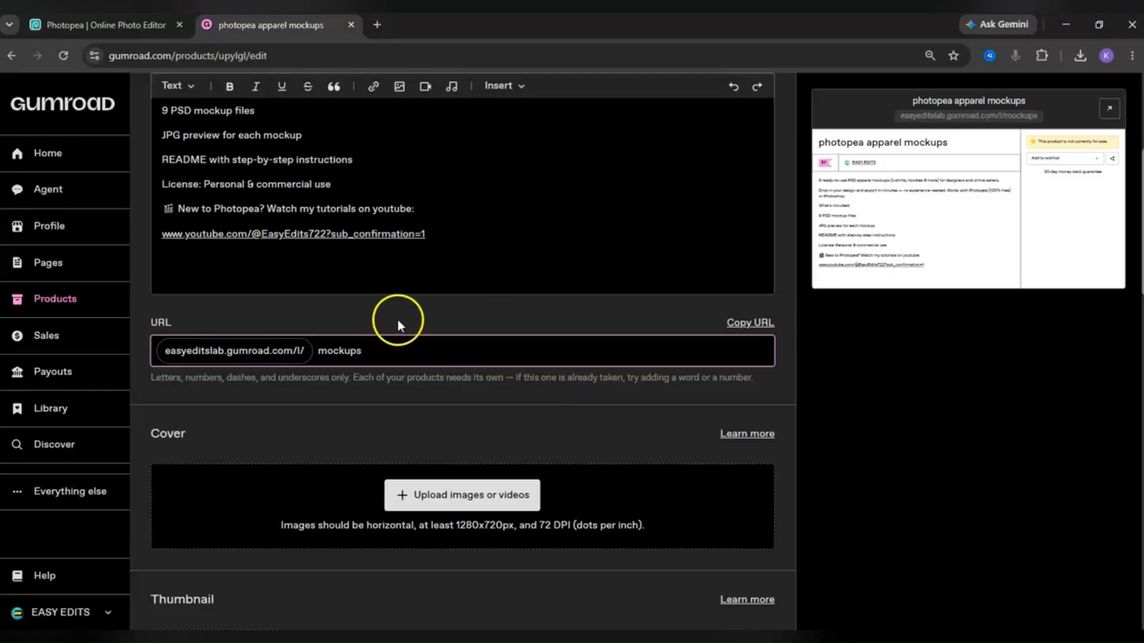
Start a cover upload from computer files and browse to the EasyEditsLab_TShirt_Mockup_Pack_Full folder inside mockups > PSD Files
scroll(398, 321, down, 4)
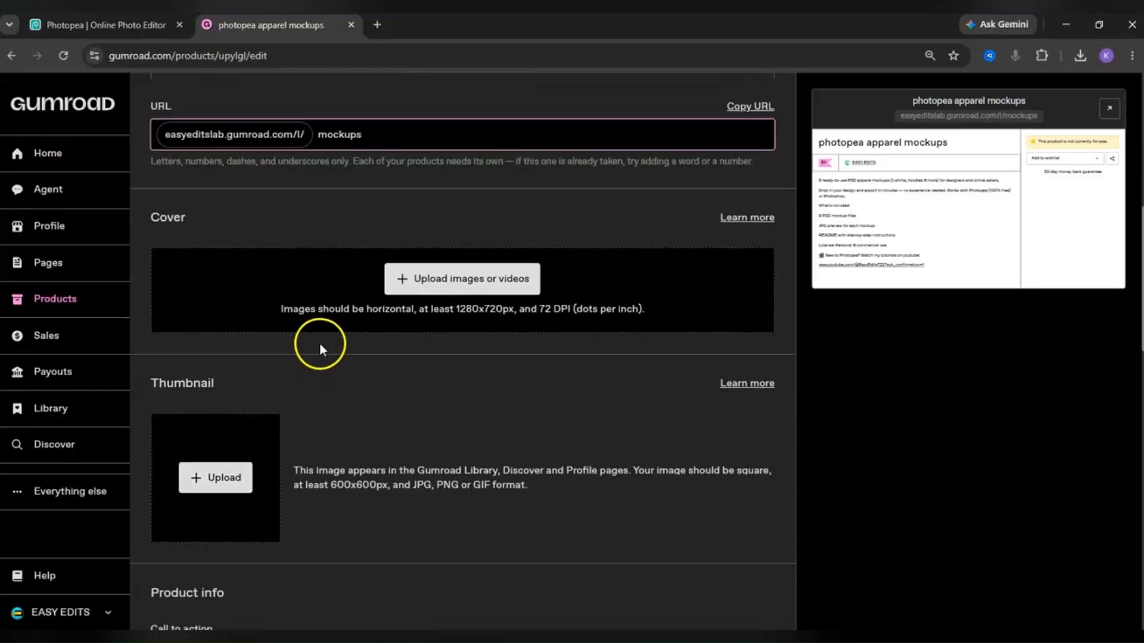
click(483, 277)
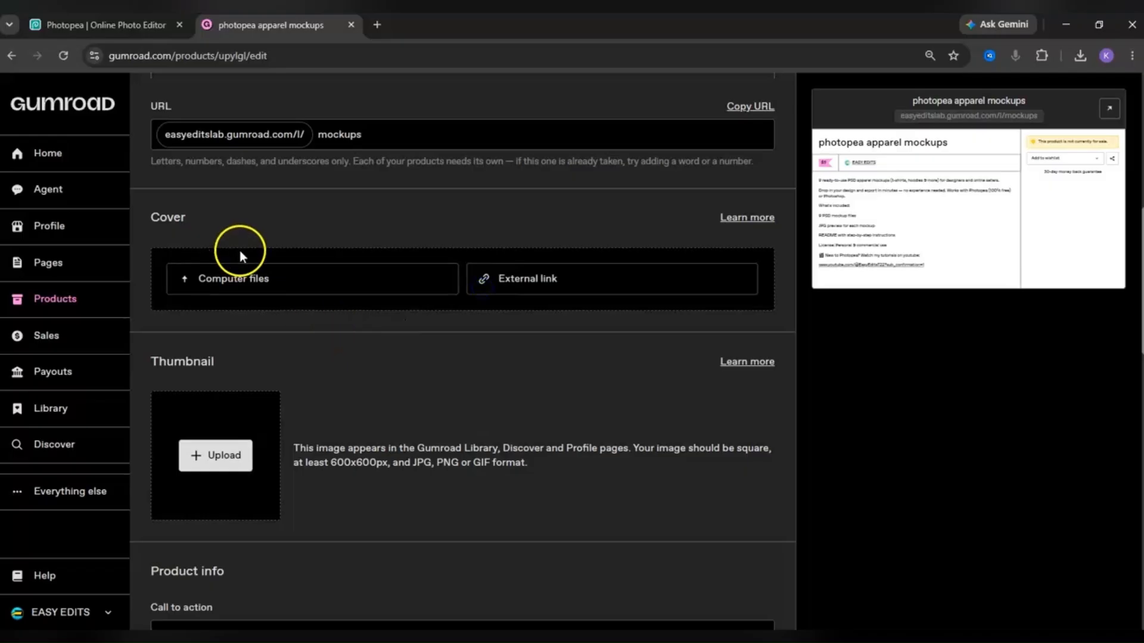
click(298, 280)
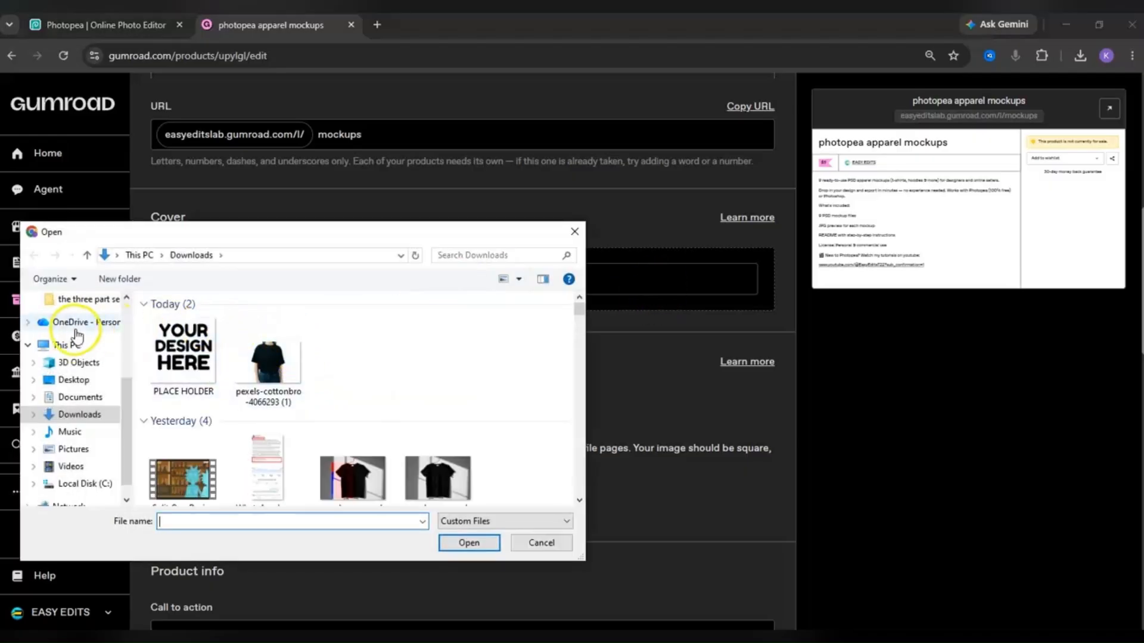
scroll(77, 398, up, 5)
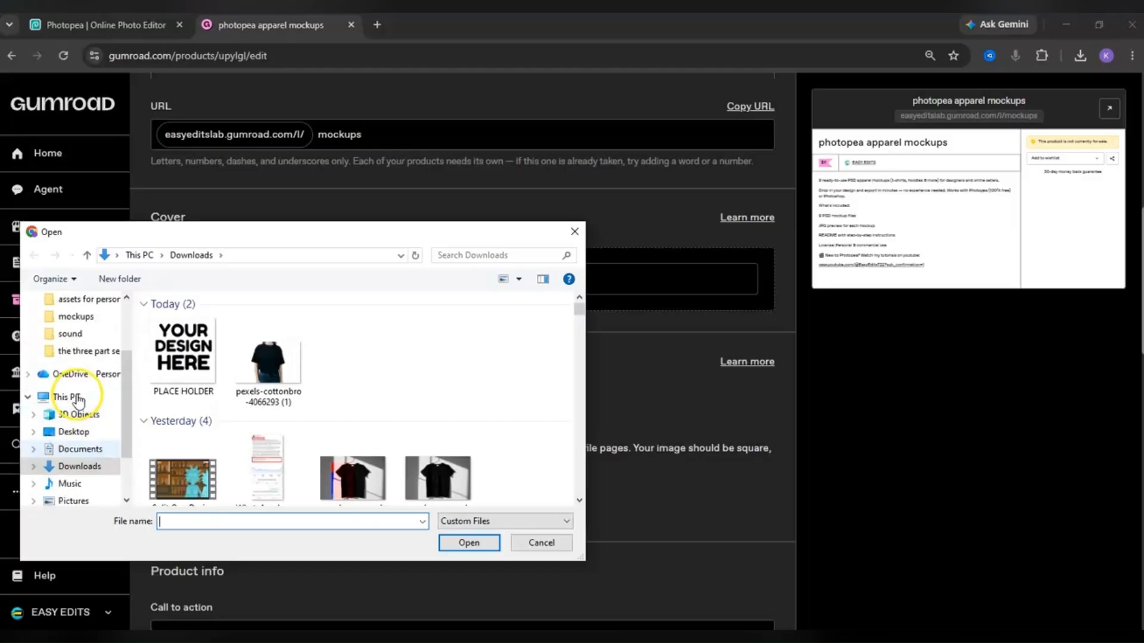
click(91, 317)
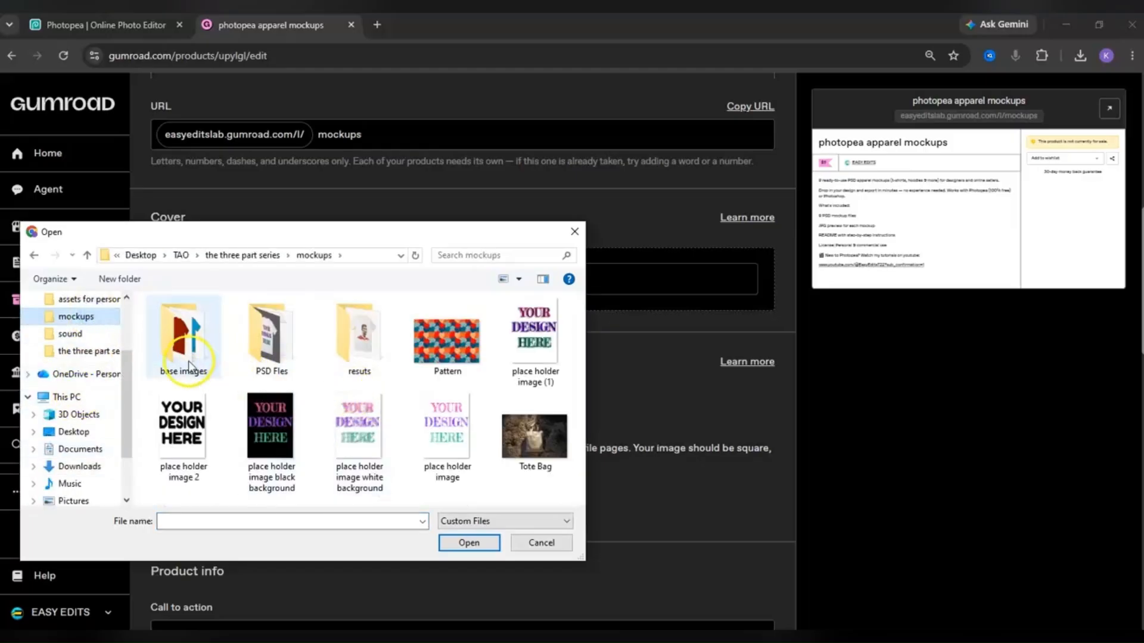
double_click(261, 351)
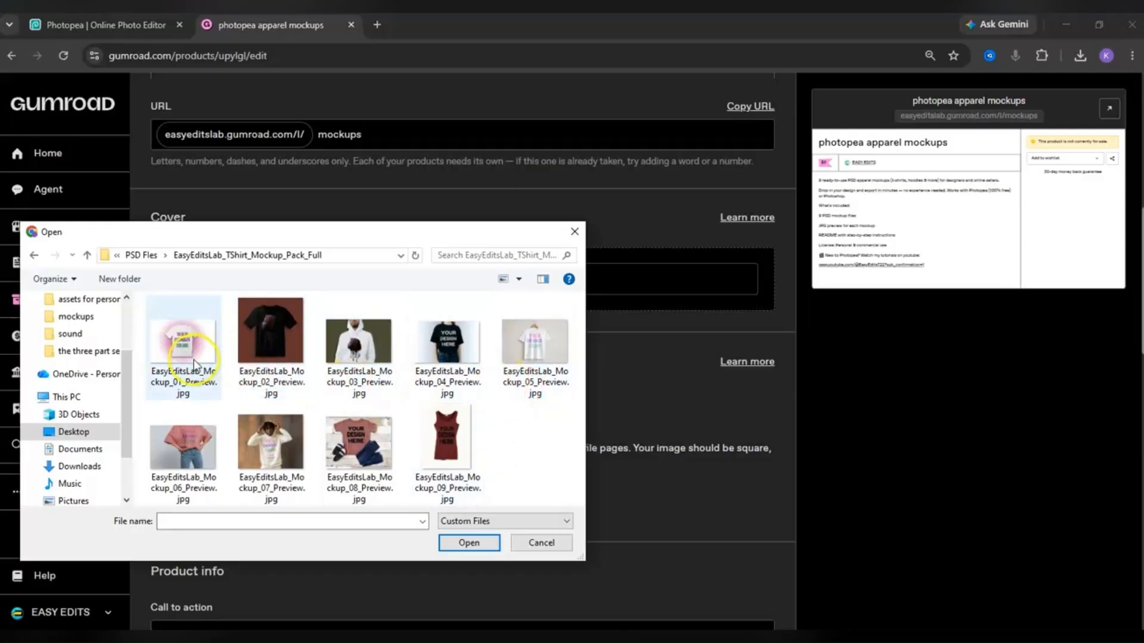
Upload the preview images EasyEditsLab_Mockup_02 through EasyEditsLab_Mockup_06 together as the product's cover images
click(283, 360)
ctrl+click(354, 358)
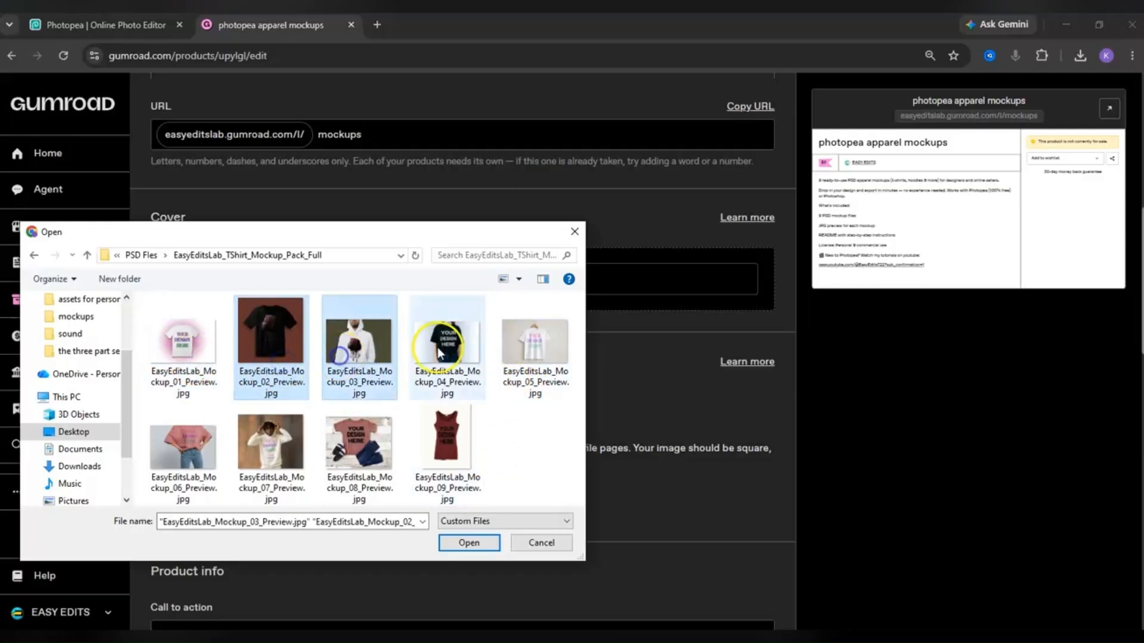
ctrl+click(444, 345)
ctrl+click(513, 344)
ctrl+click(173, 444)
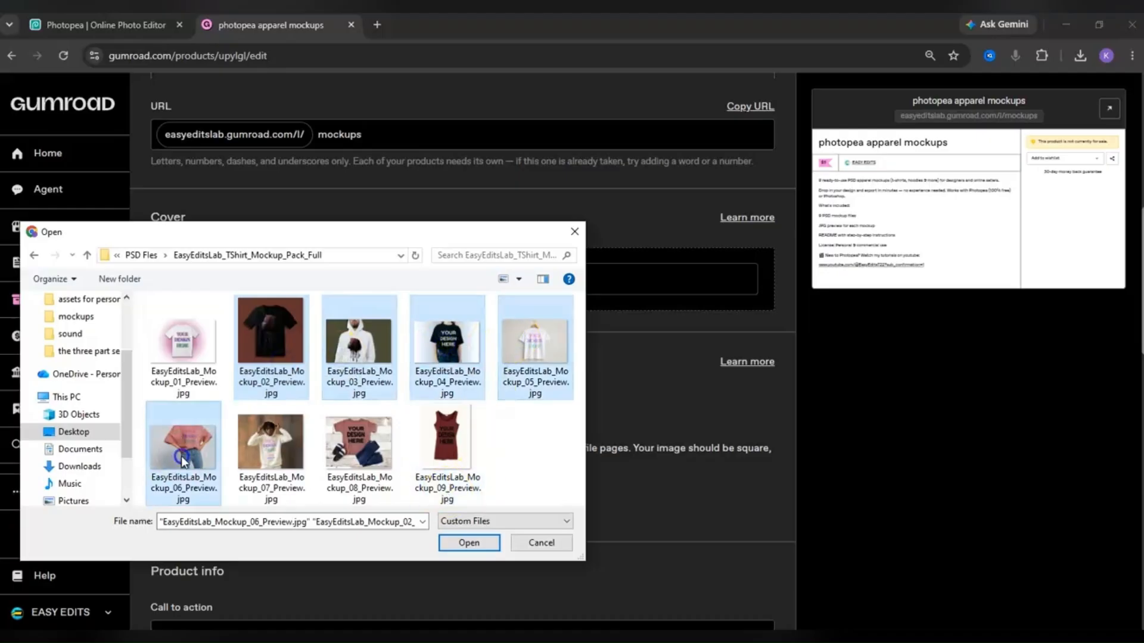
click(469, 542)
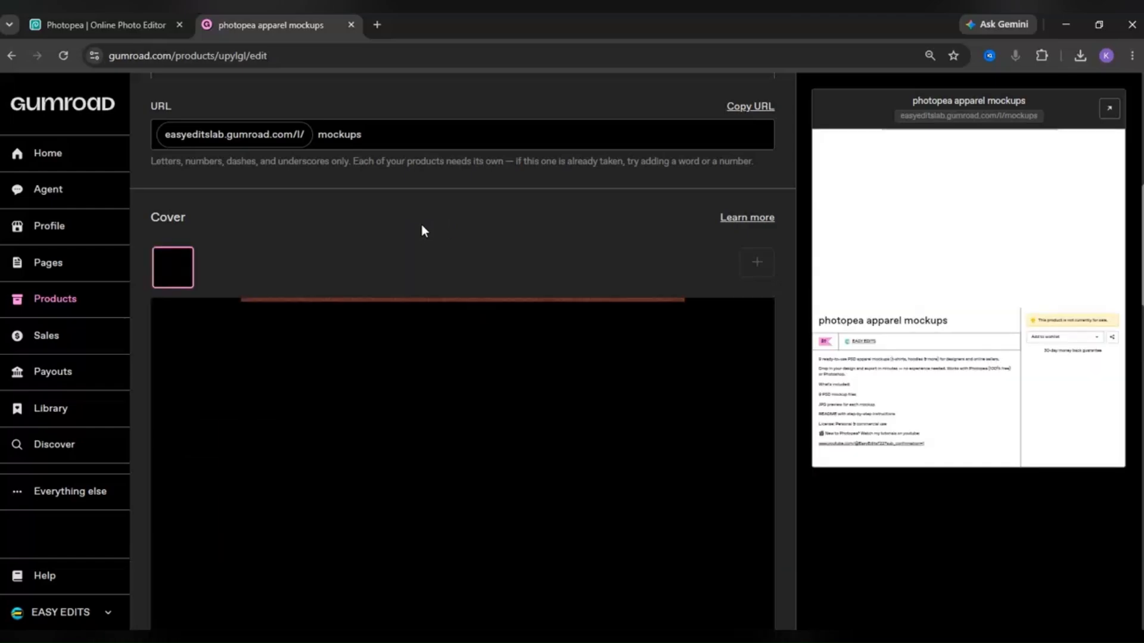
Check the uploaded cover images by advancing the carousel to the second one
scroll(435, 221, down, 1)
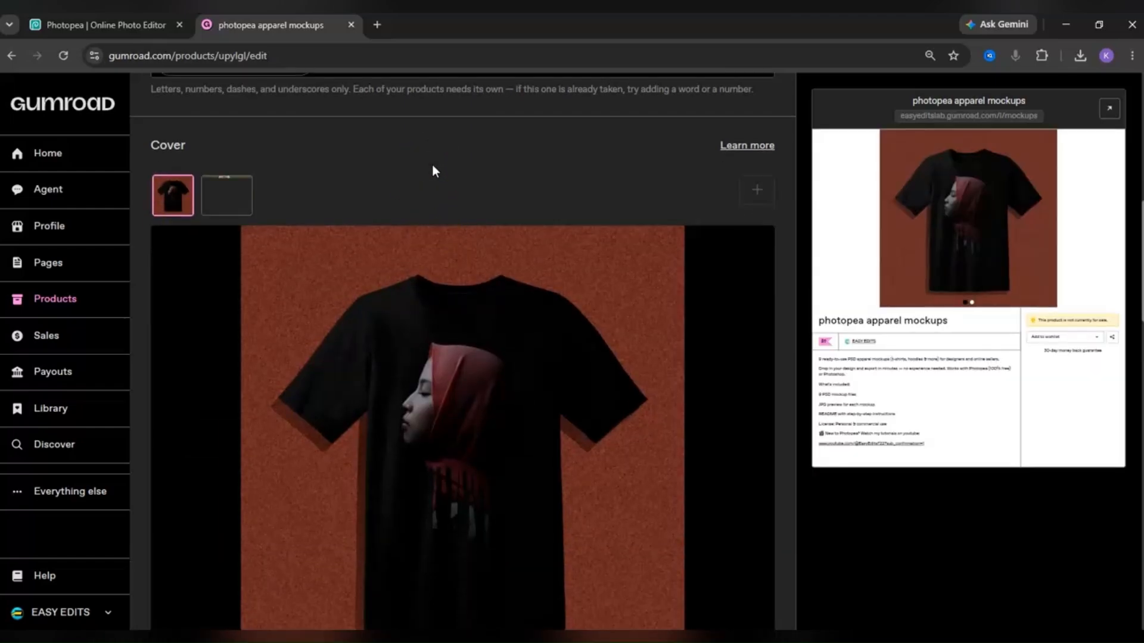
click(524, 140)
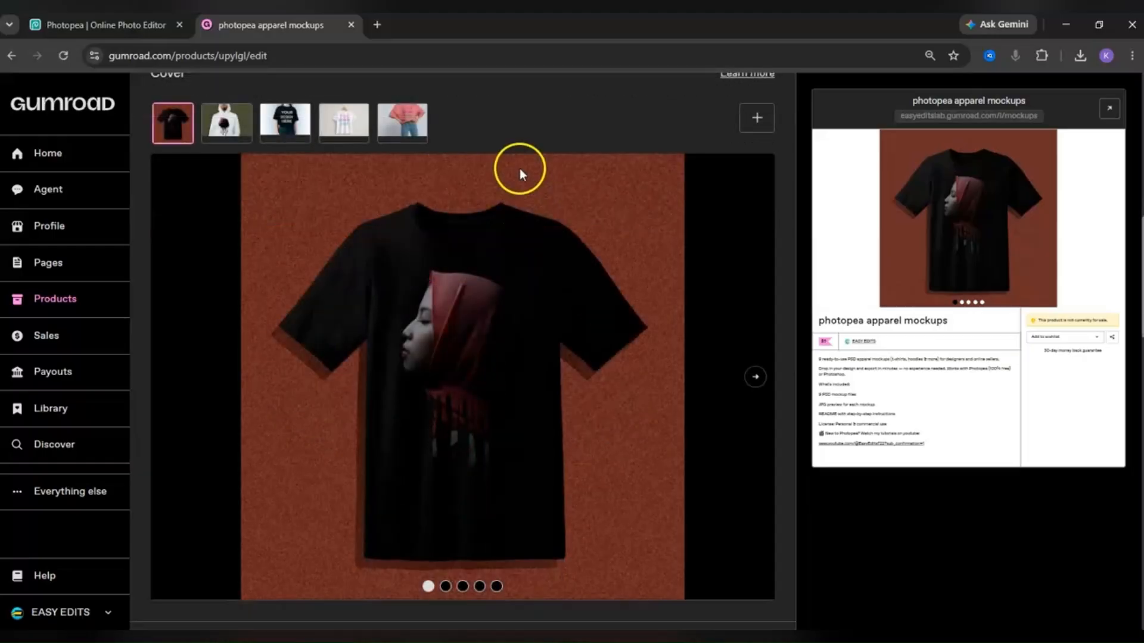
click(752, 378)
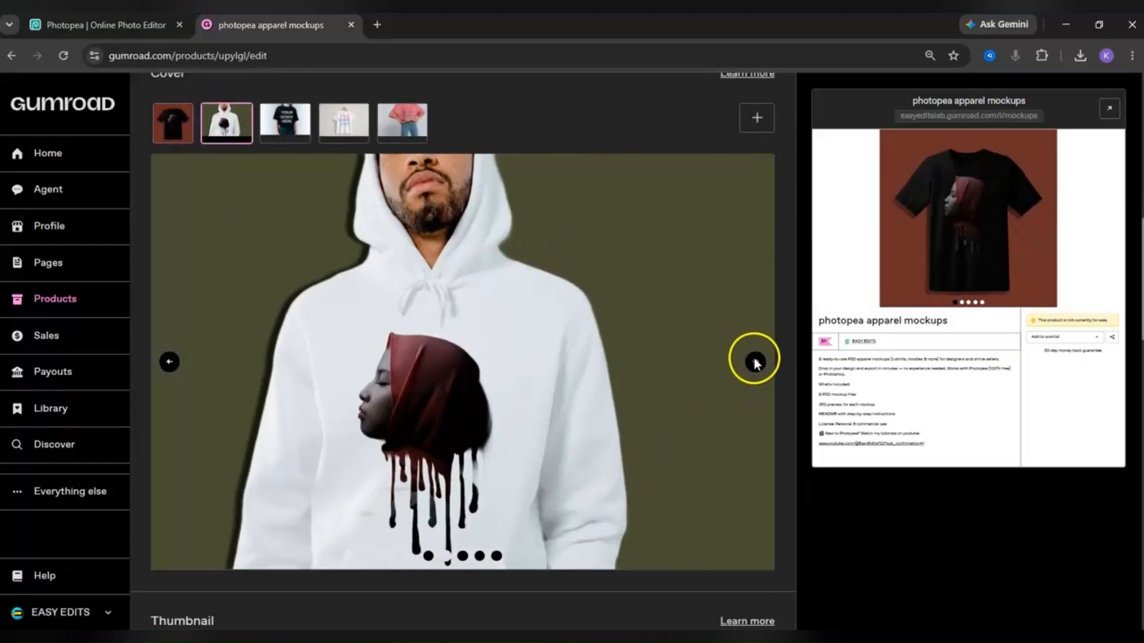
Upload the "MOCKUP PACK THUMBNIAL" image from the Downloads folder as the product's thumbnail
click(756, 361)
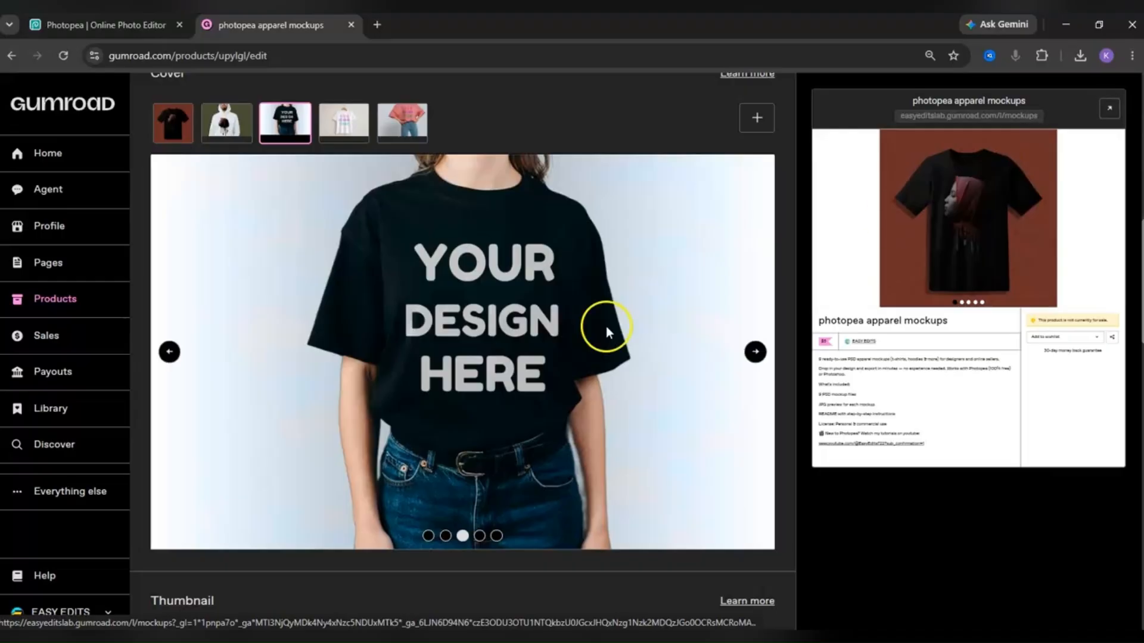
scroll(570, 352, down, 6)
click(230, 329)
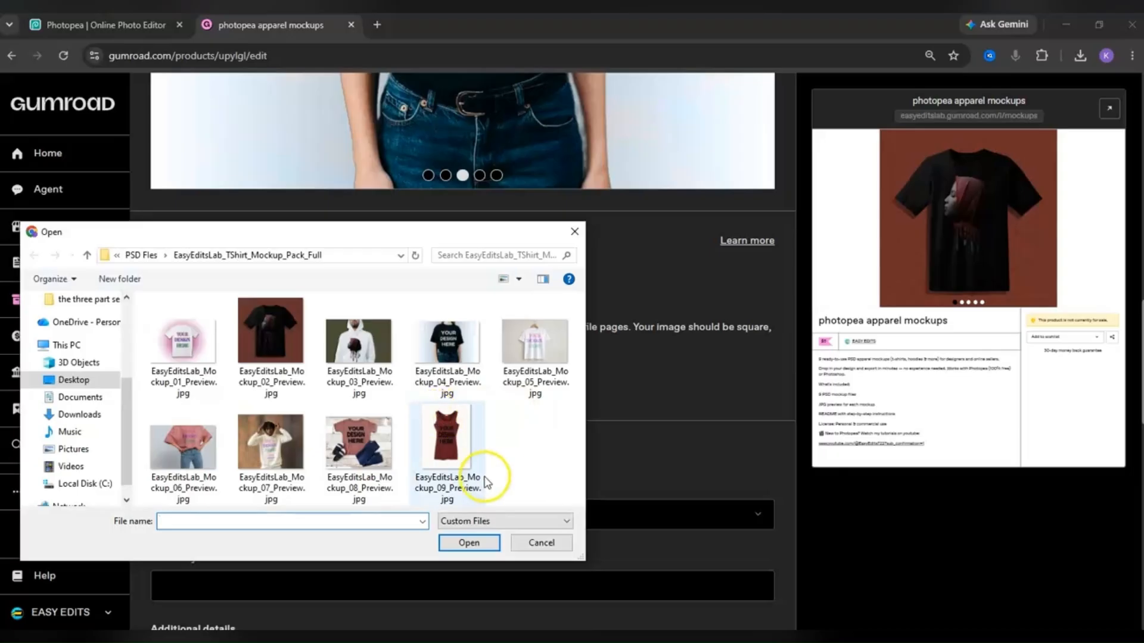
click(79, 415)
scroll(337, 408, down, 2)
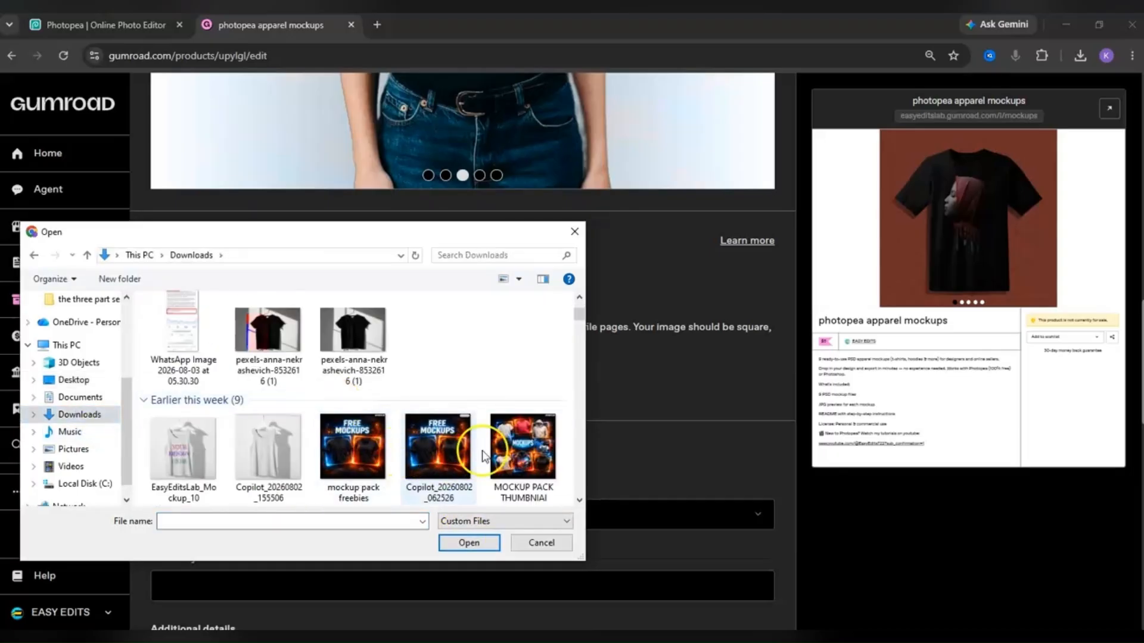
click(520, 453)
double_click(520, 453)
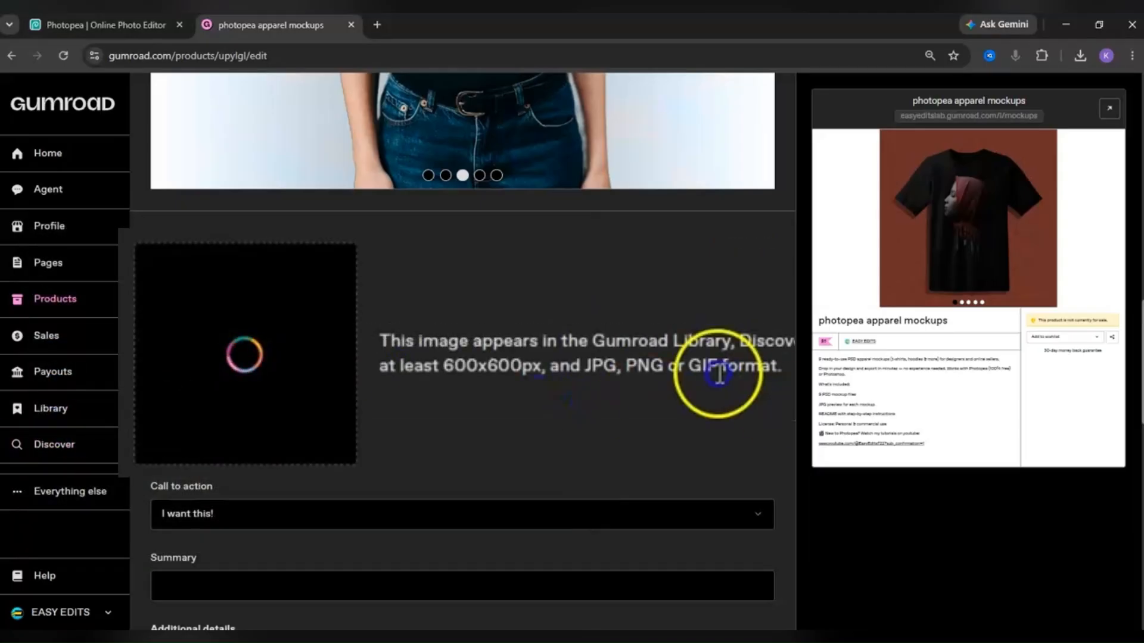
drag(472, 377, 519, 380)
click(430, 384)
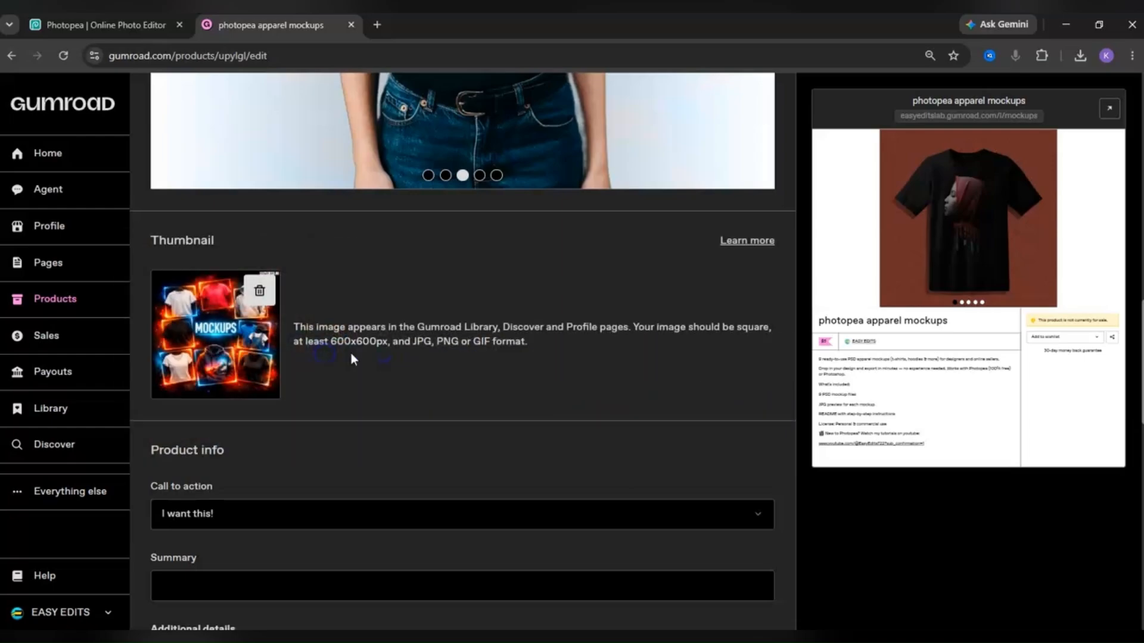
Set the product's call to action to "I want this!" and leave the summary empty
scroll(352, 354, down, 2)
click(213, 366)
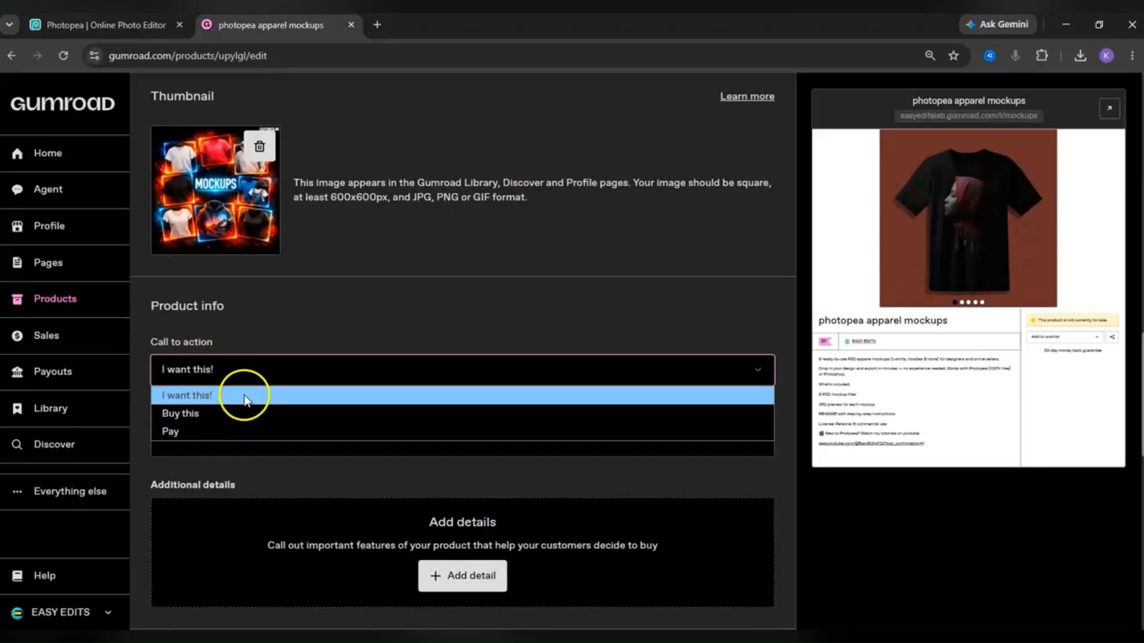
click(242, 395)
click(241, 444)
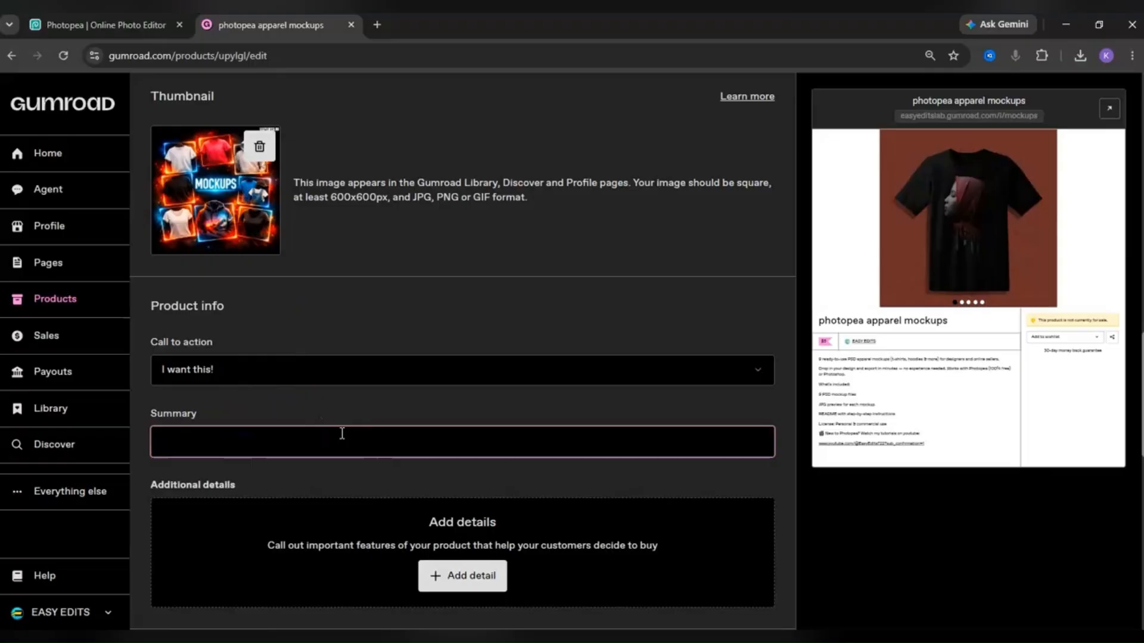
Add an additional detail named "File Format" with the value "PSD + JPG", copying both texts from the prepared notes
scroll(381, 392, down, 2)
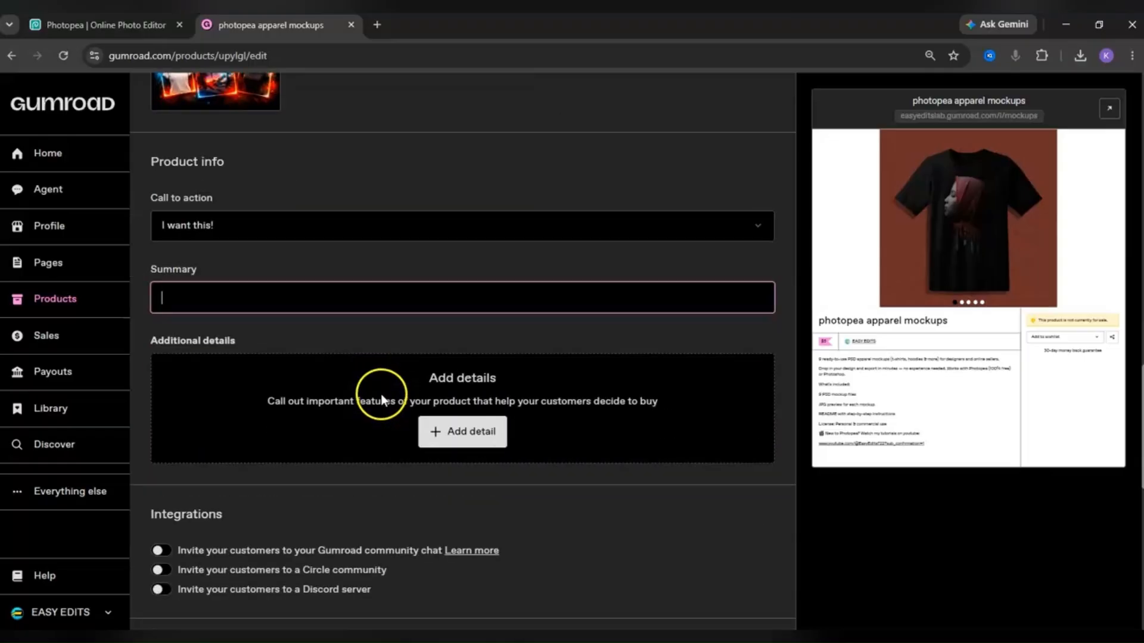
click(439, 432)
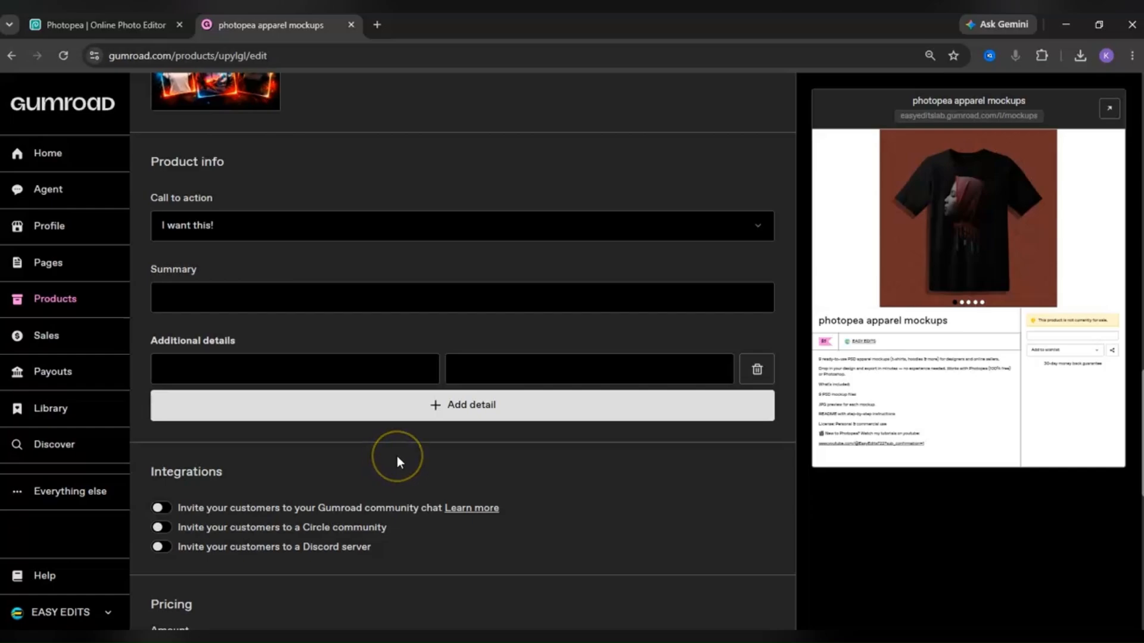
key(alt+Tab)
scroll(733, 430, down, 1)
click(761, 433)
drag(765, 433, 707, 436)
key(ctrl+c)
click(307, 366)
key(ctrl+v)
key(alt+Tab)
drag(782, 459, 763, 500)
click(572, 369)
key(ctrl+v)
Add a second detail named "License" with the value "Personal & Commercial Use", copied from the prepared notes
click(541, 405)
key(alt+Tab)
double_click(736, 473)
click(309, 405)
key(ctrl+v)
key(alt+Tab)
key(ctrl+c)
key(alt+Tab)
click(518, 400)
key(ctrl+v)
Add a third detail named "Files Included" with the value "9 PSD Mockups + Previews + README", copied from the prepared notes
key(alt+Tab)
key(ctrl+c)
click(398, 450)
key(ctrl+v)
key(alt+Tab)
key(ctrl+c)
click(560, 441)
key(ctrl+v)
scroll(693, 356, down, 1)
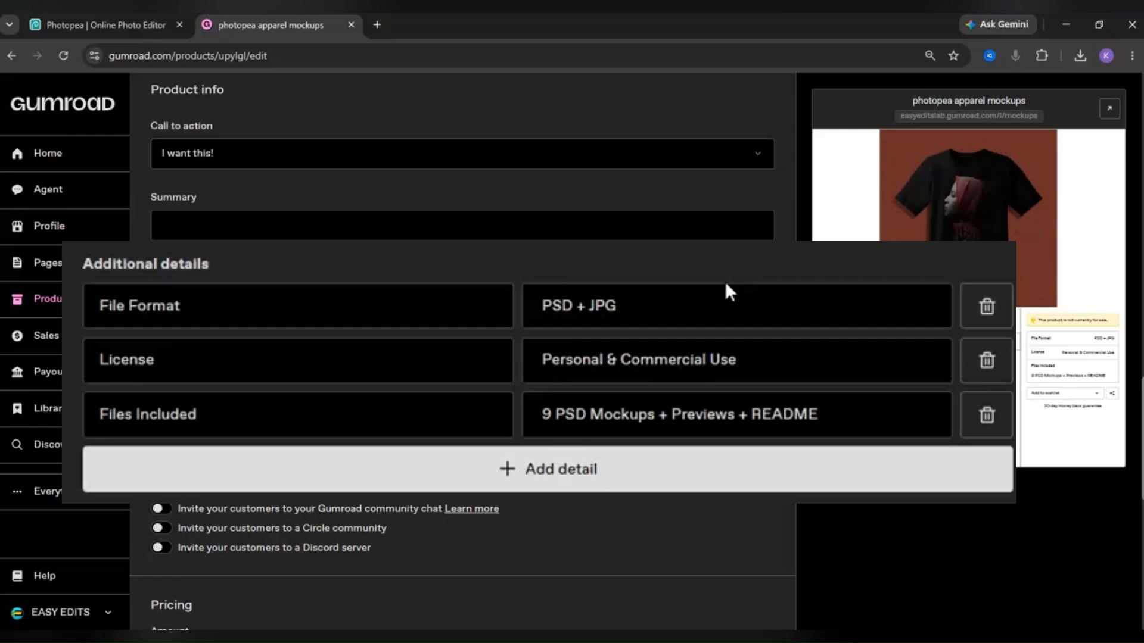
Review the integrations, pricing, versions and settings sections and try to save the product and continue
scroll(529, 315, down, 6)
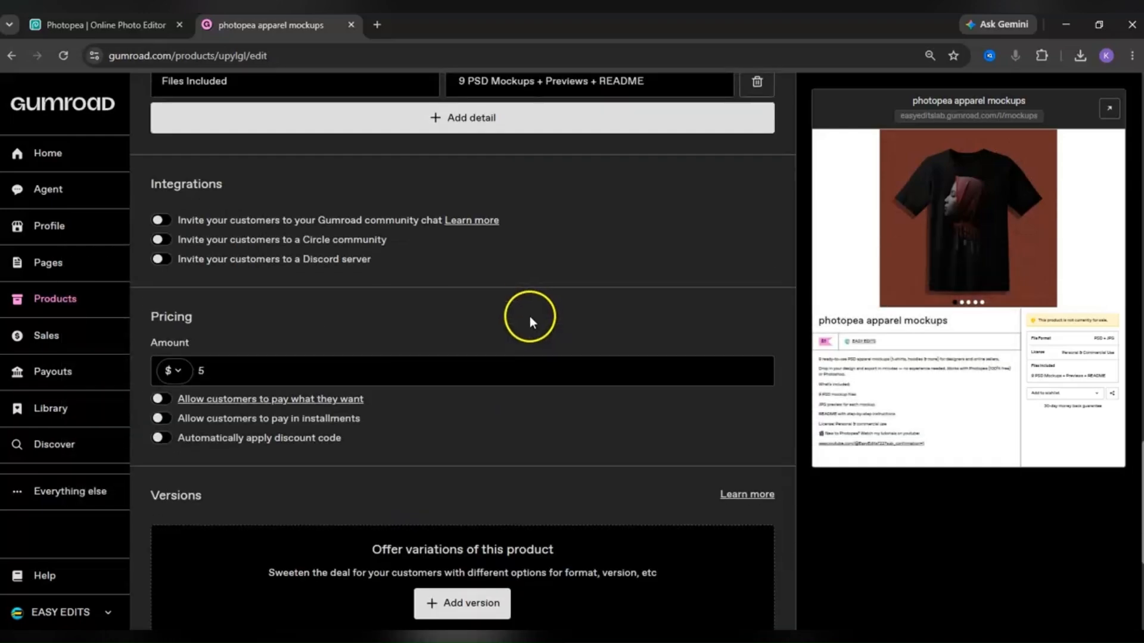
scroll(240, 380, down, 2)
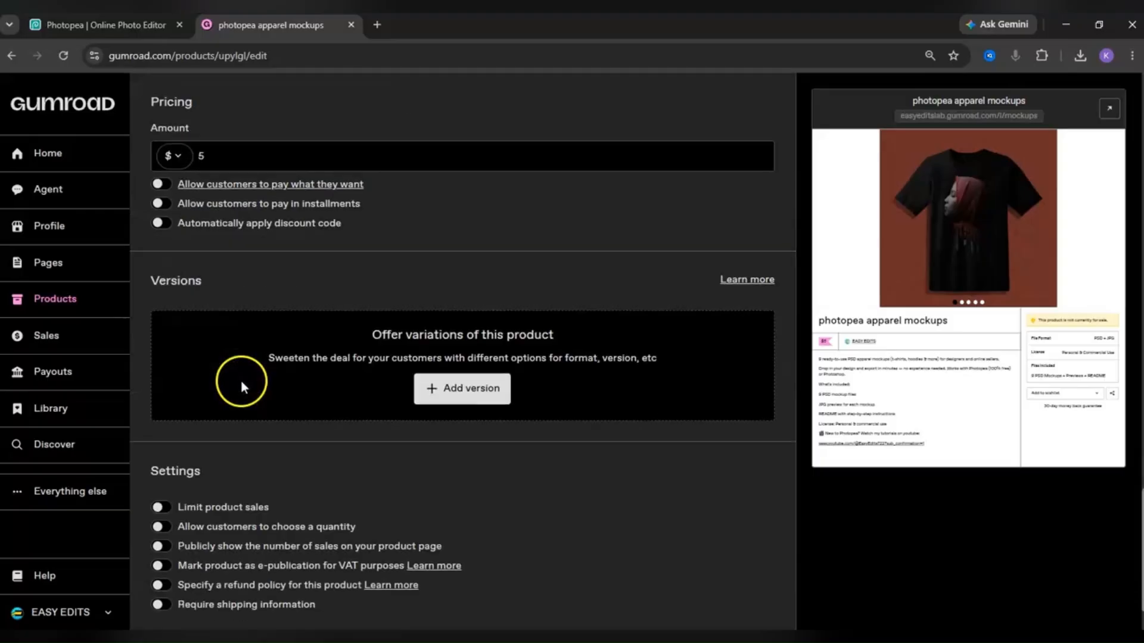
scroll(278, 303, down, 1)
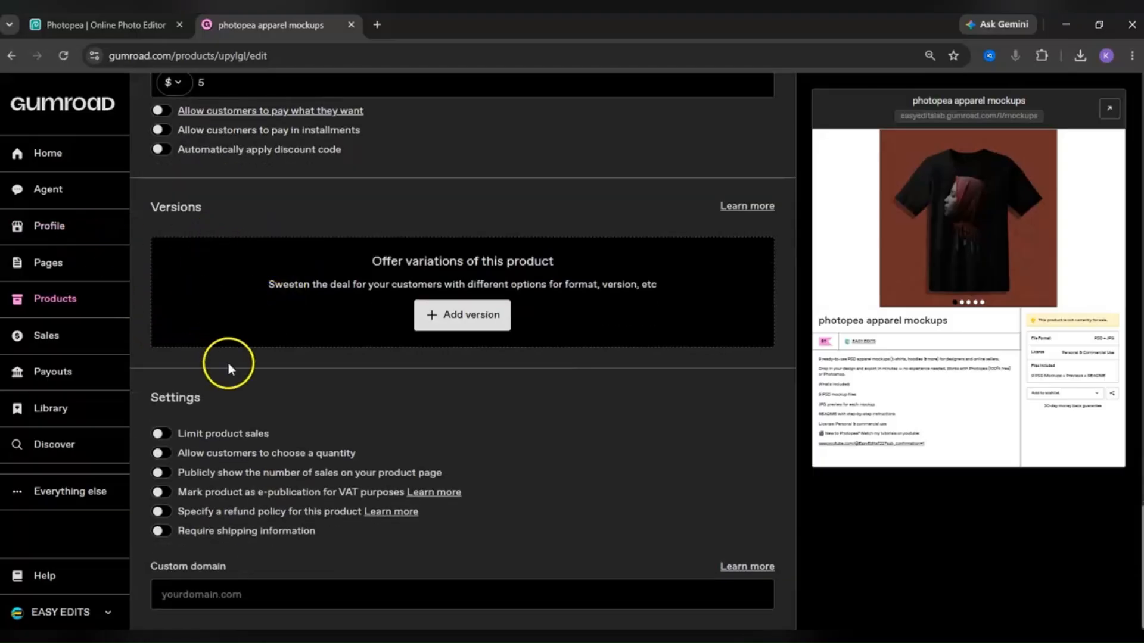
scroll(316, 422, up, 7)
scroll(317, 421, up, 15)
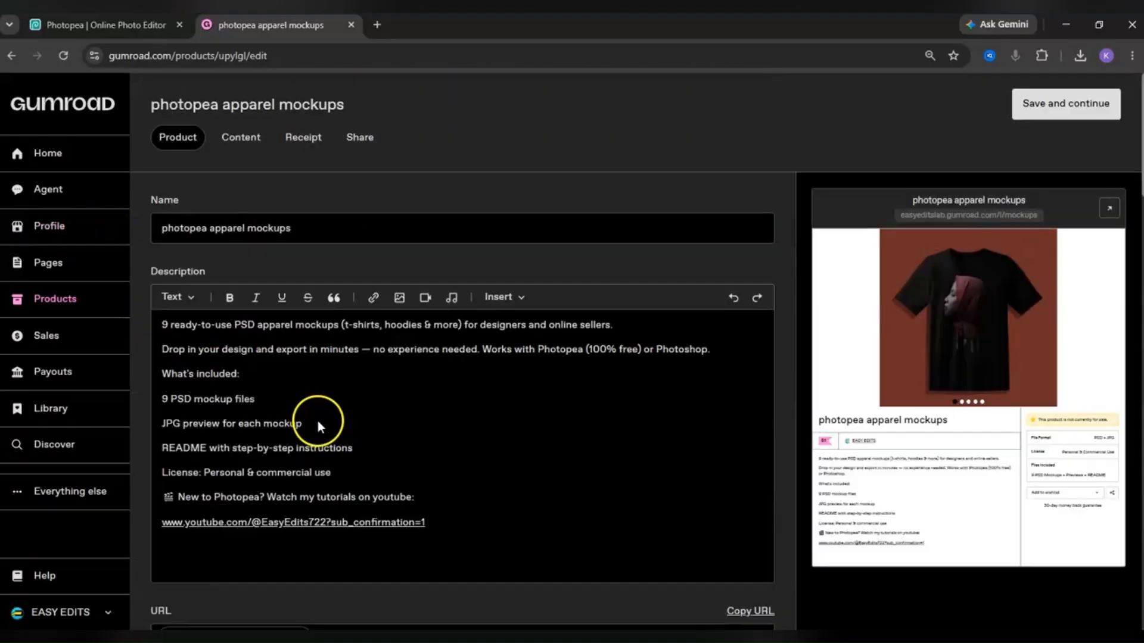
click(1091, 127)
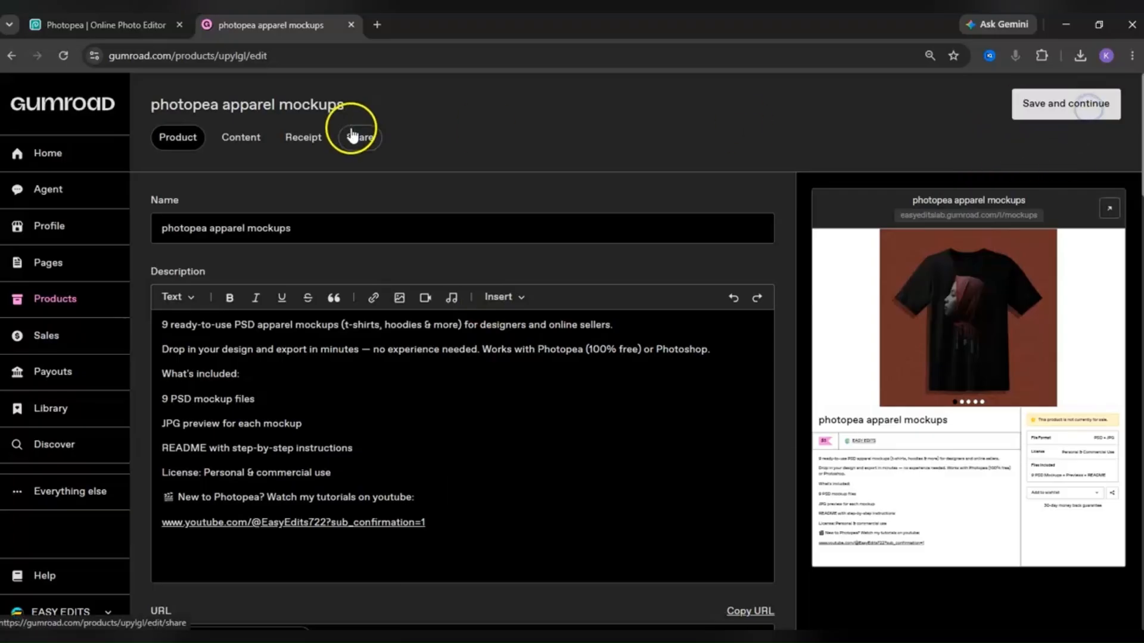
Remove the product's custom URL ending "mockups" and save the change by opening and closing the preview page
scroll(393, 191, down, 8)
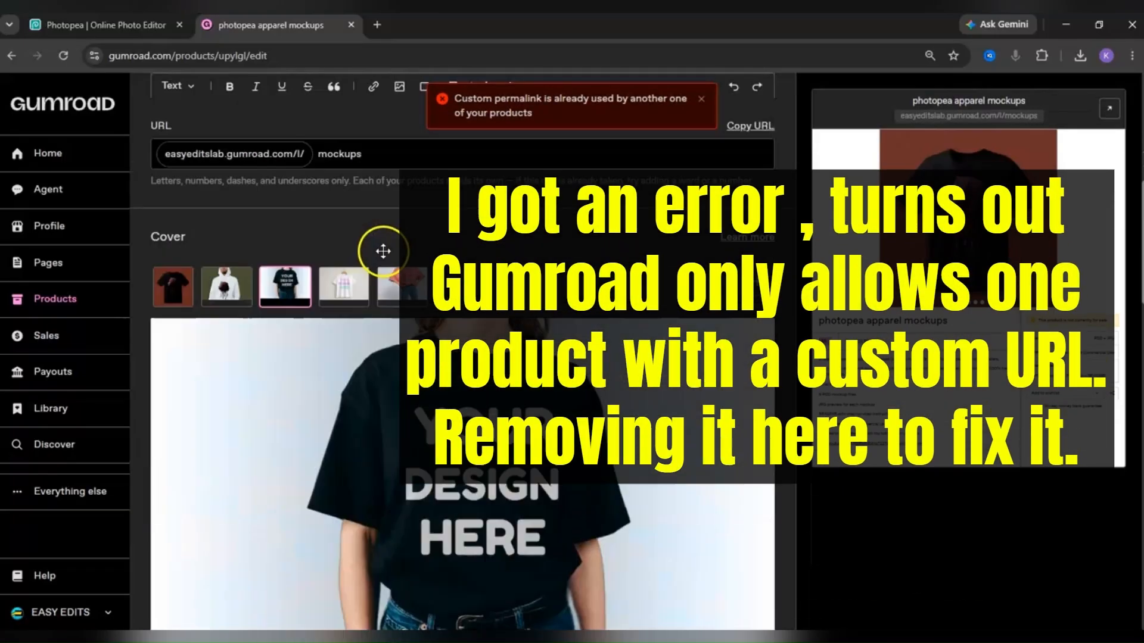
double_click(338, 135)
scroll(375, 196, up, 3)
click(1109, 109)
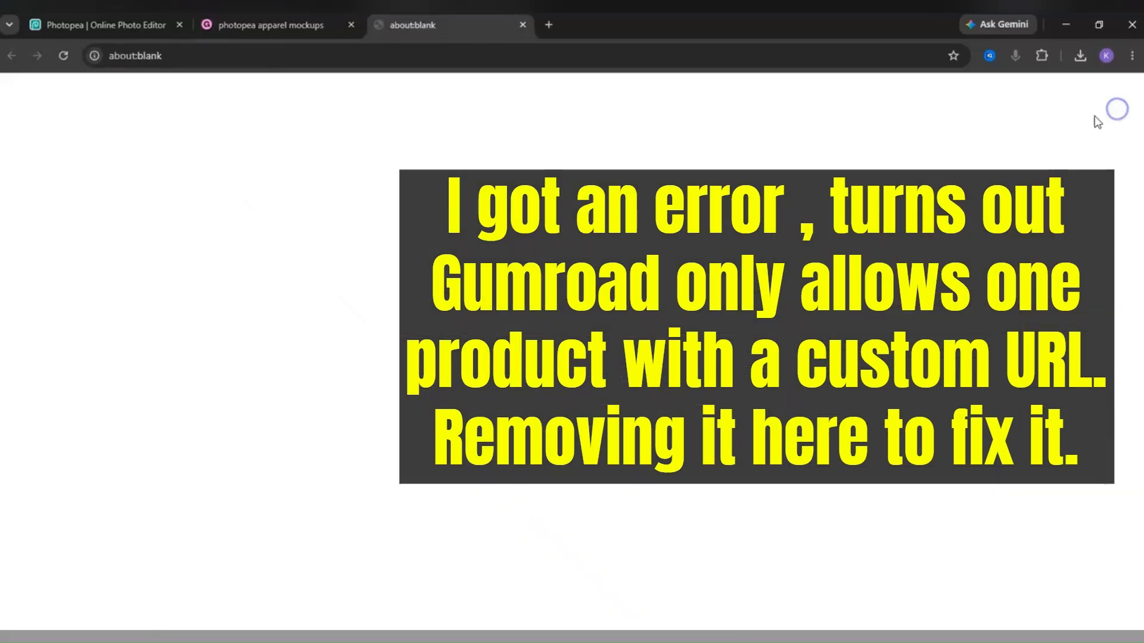
click(523, 25)
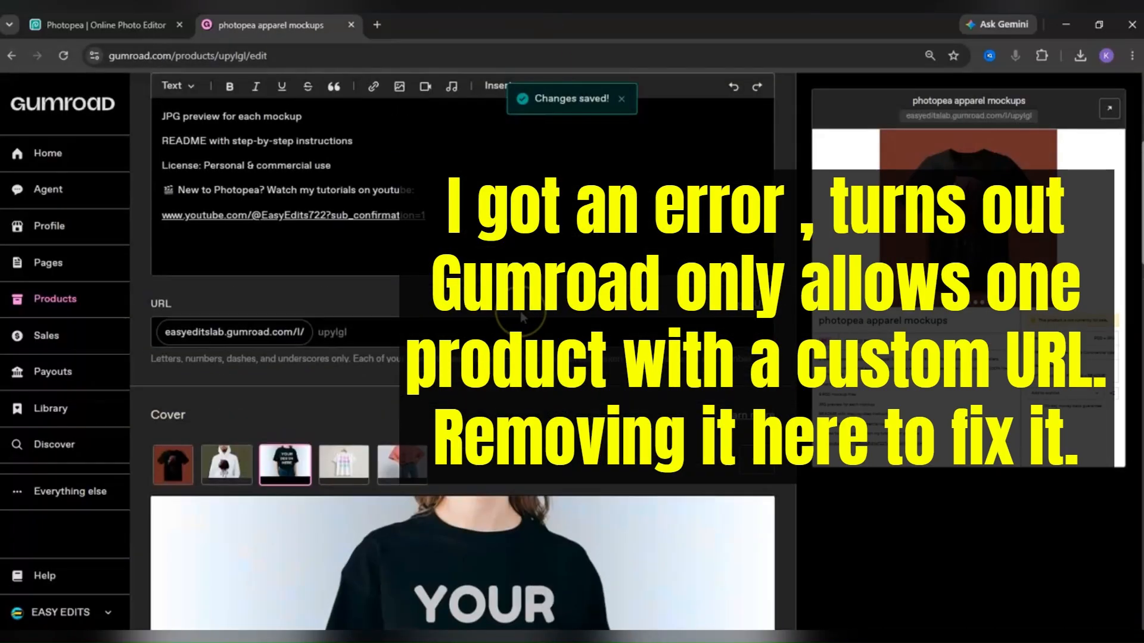
click(621, 100)
Preview the product page in its own browser tab, checking the cover images, price, description and additional details, and close it
scroll(606, 321, up, 2)
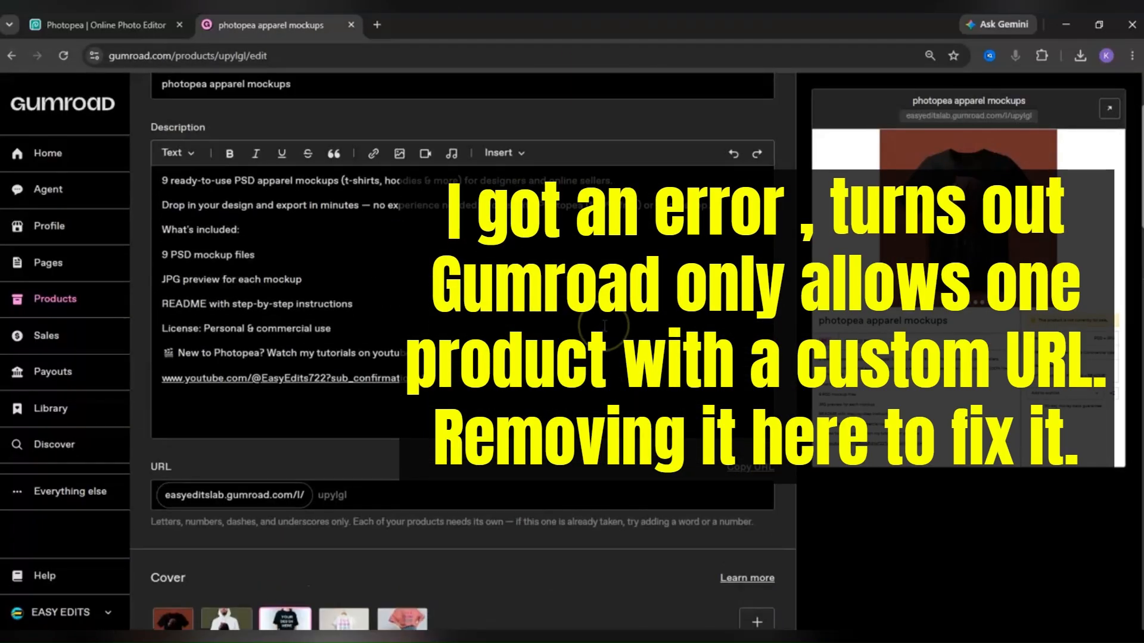
scroll(612, 327, down, 15)
scroll(611, 330, down, 10)
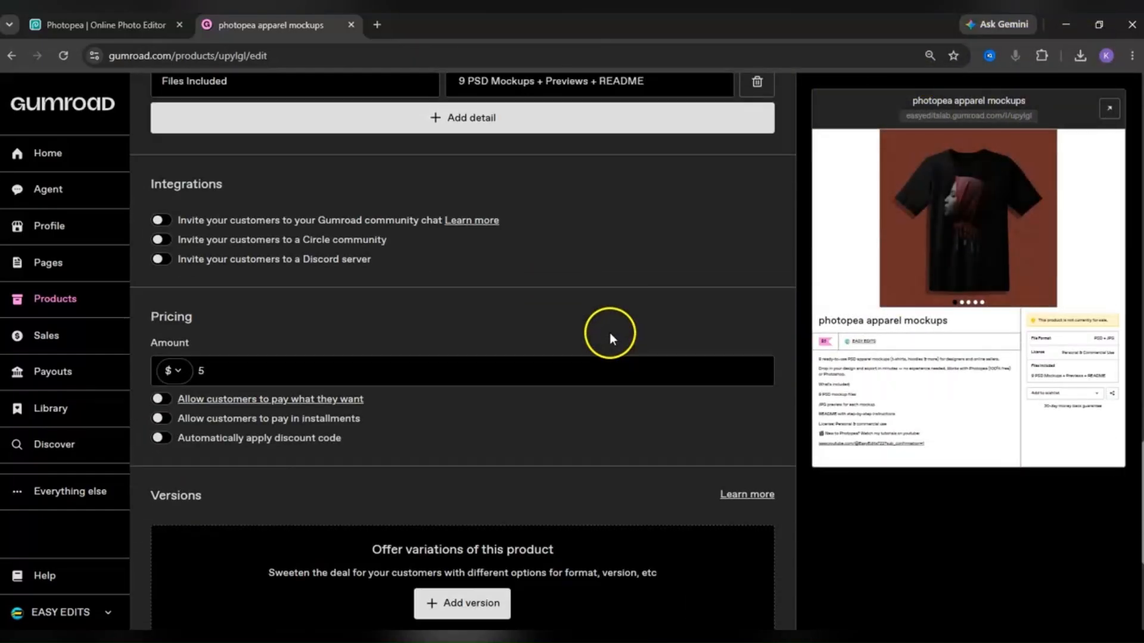
scroll(559, 366, up, 20)
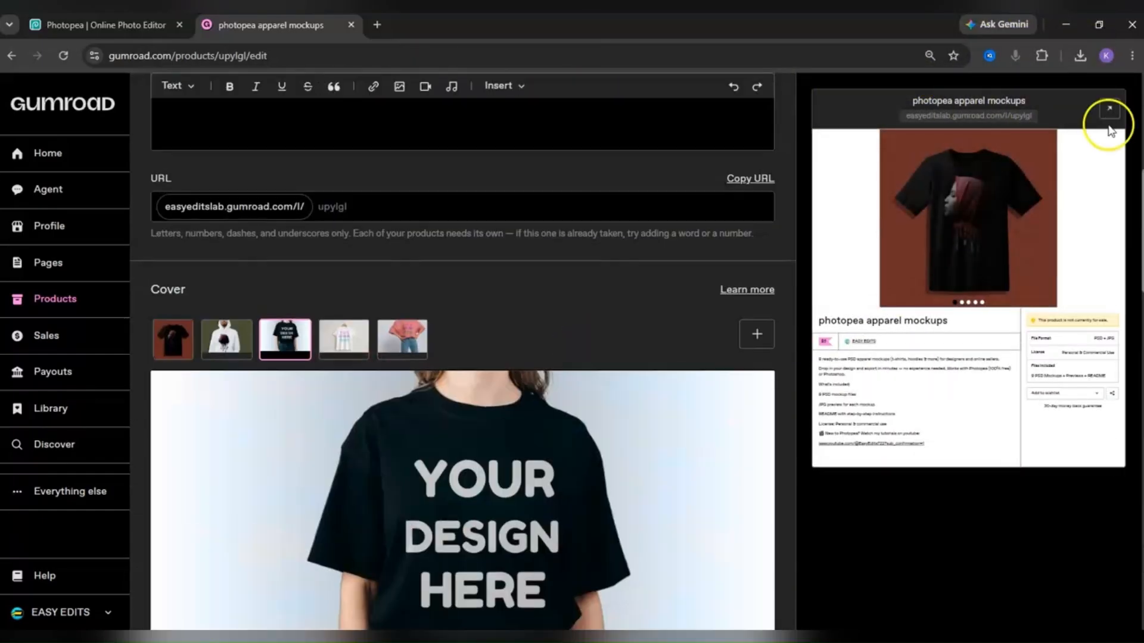
click(1109, 108)
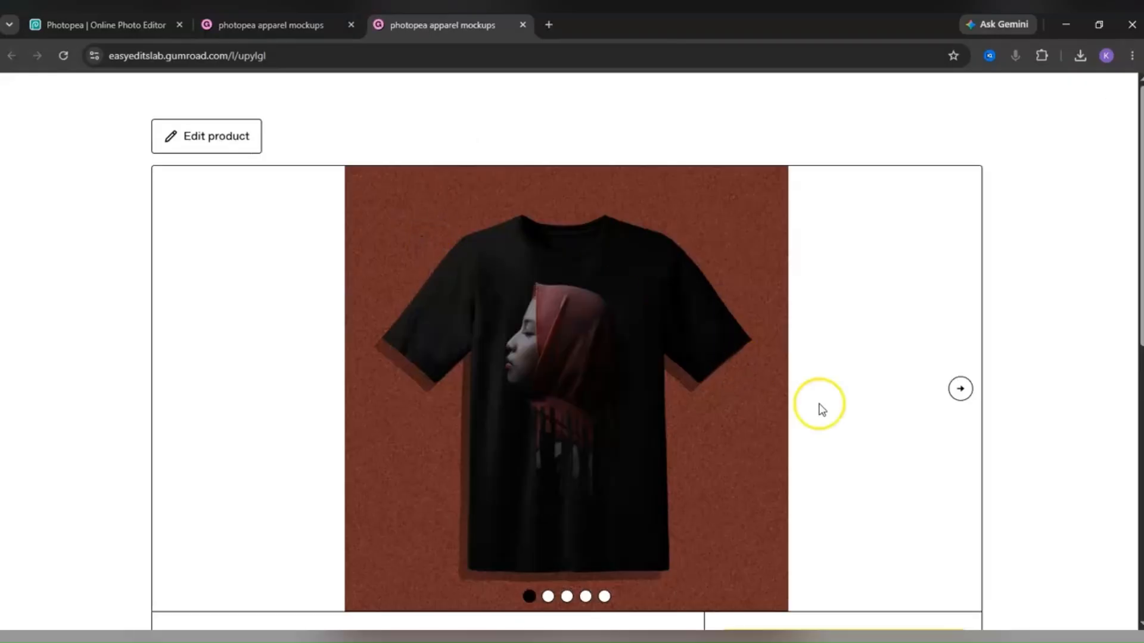
click(960, 389)
click(960, 441)
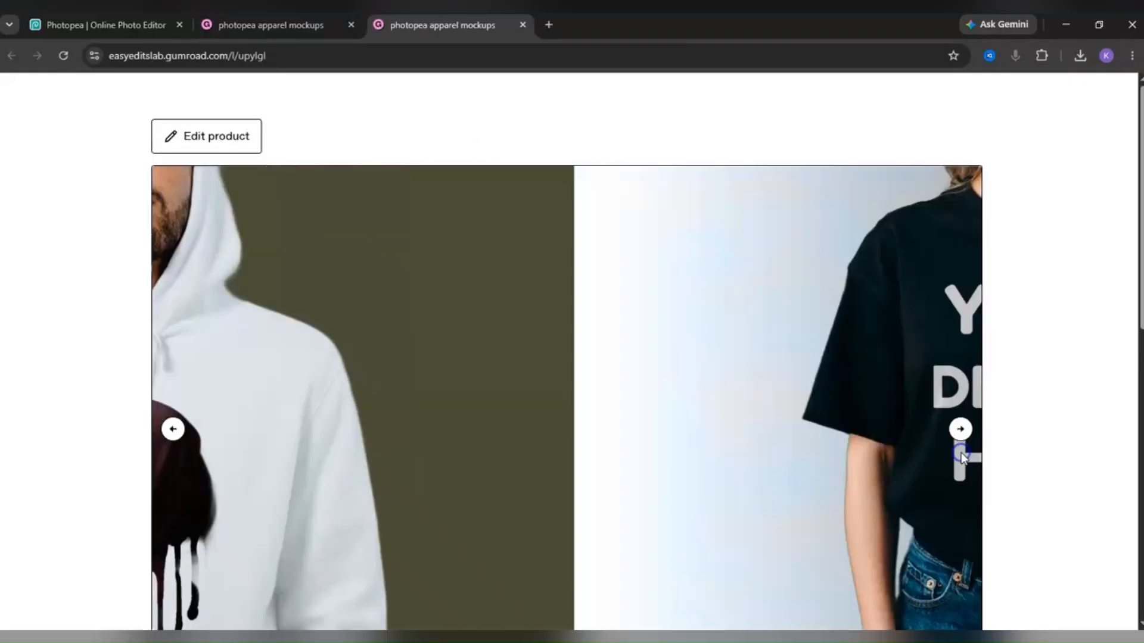
click(960, 428)
scroll(745, 393, down, 10)
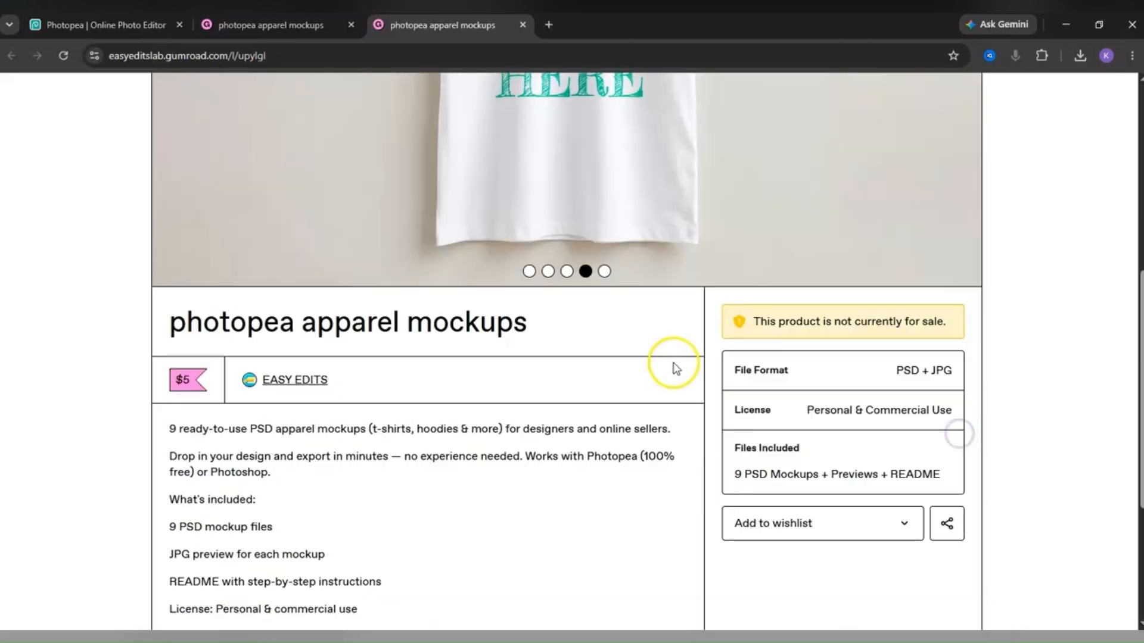
scroll(500, 345, down, 2)
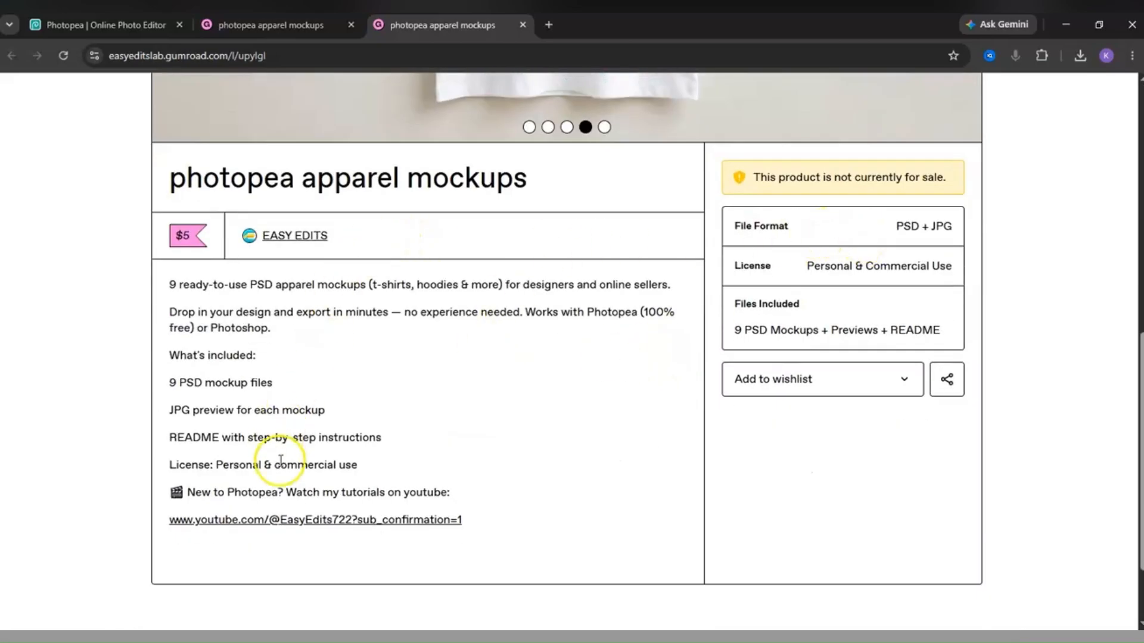
click(524, 25)
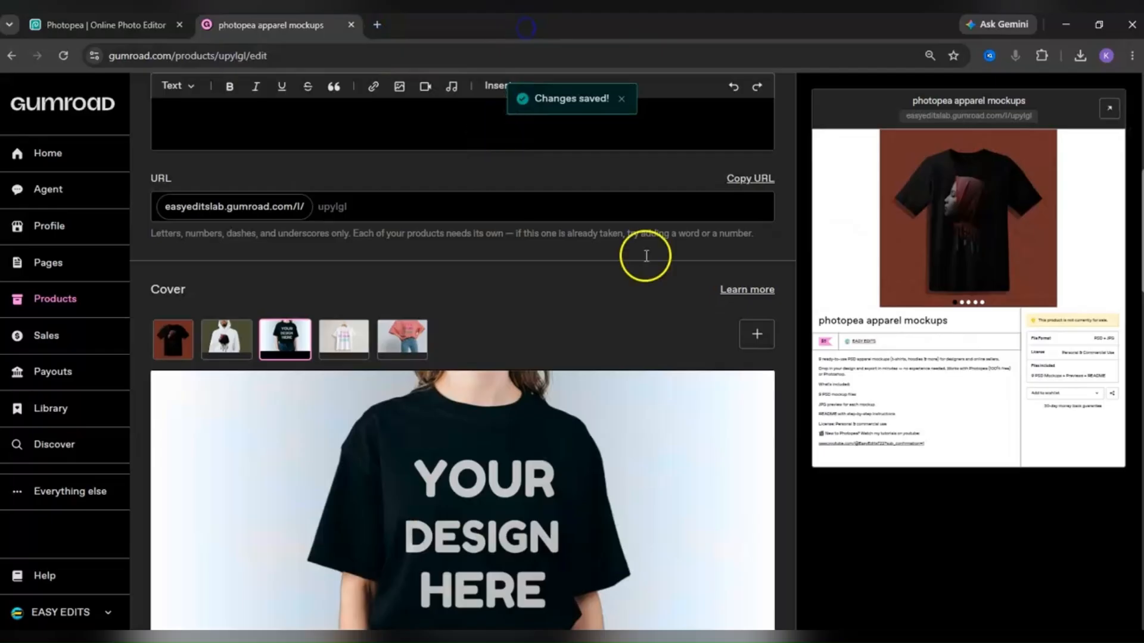
Save the product details and continue to the product's content page
scroll(670, 317, up, 7)
click(1045, 122)
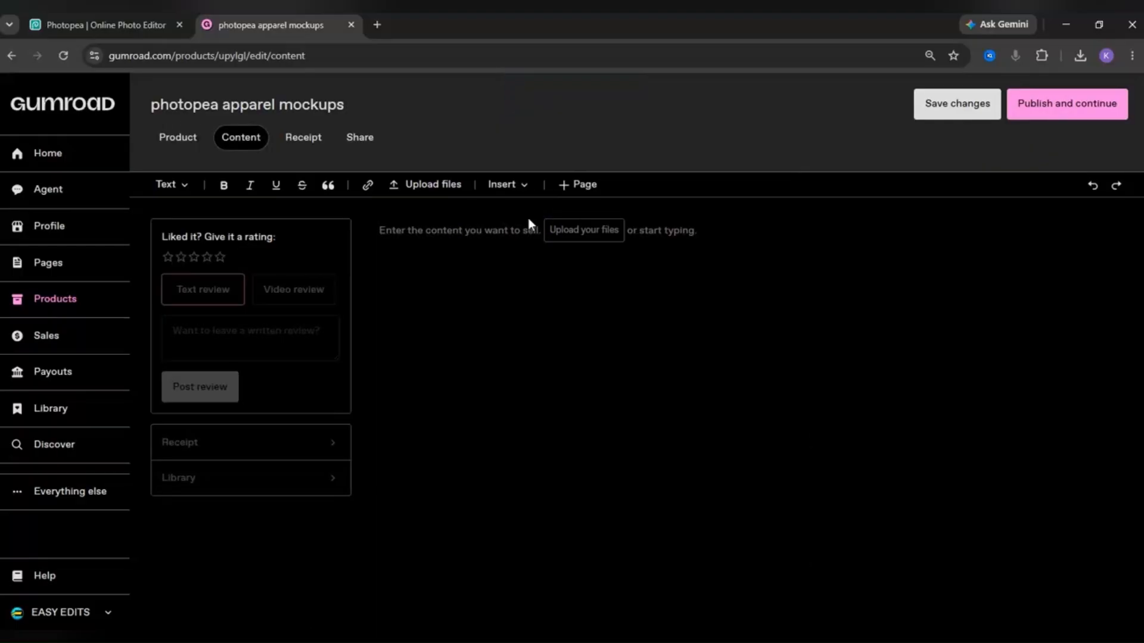
click(470, 199)
Switch to File Explorer and compress the EasyEditsLab_TShirt_Mockup_Pack_Full folder inside PSD Files into a zip file
click(292, 638)
click(334, 617)
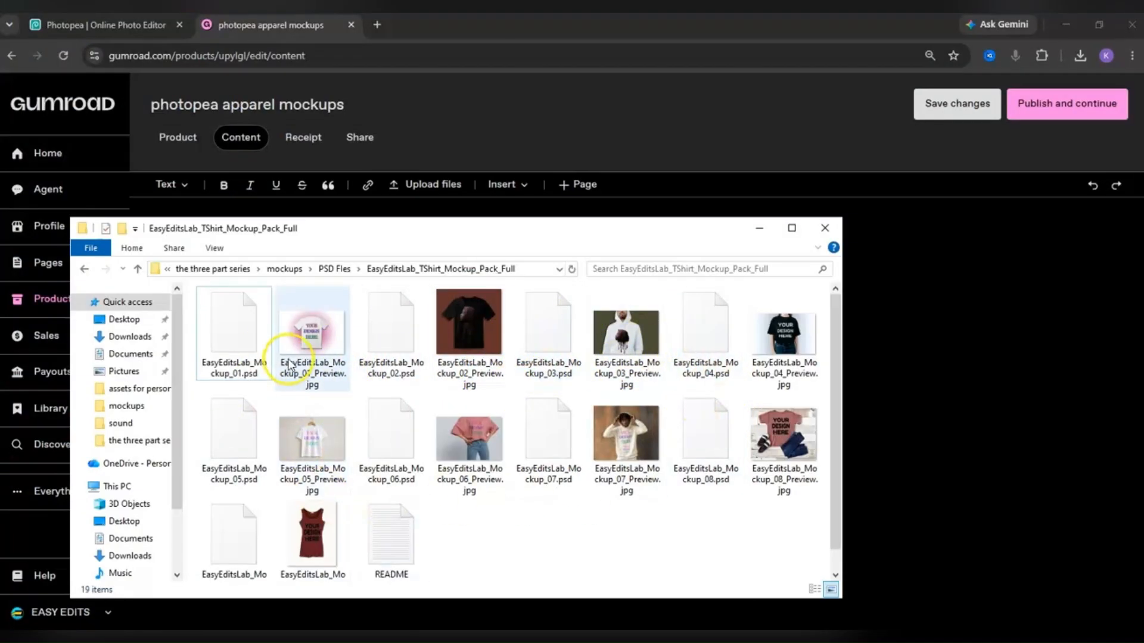
click(85, 271)
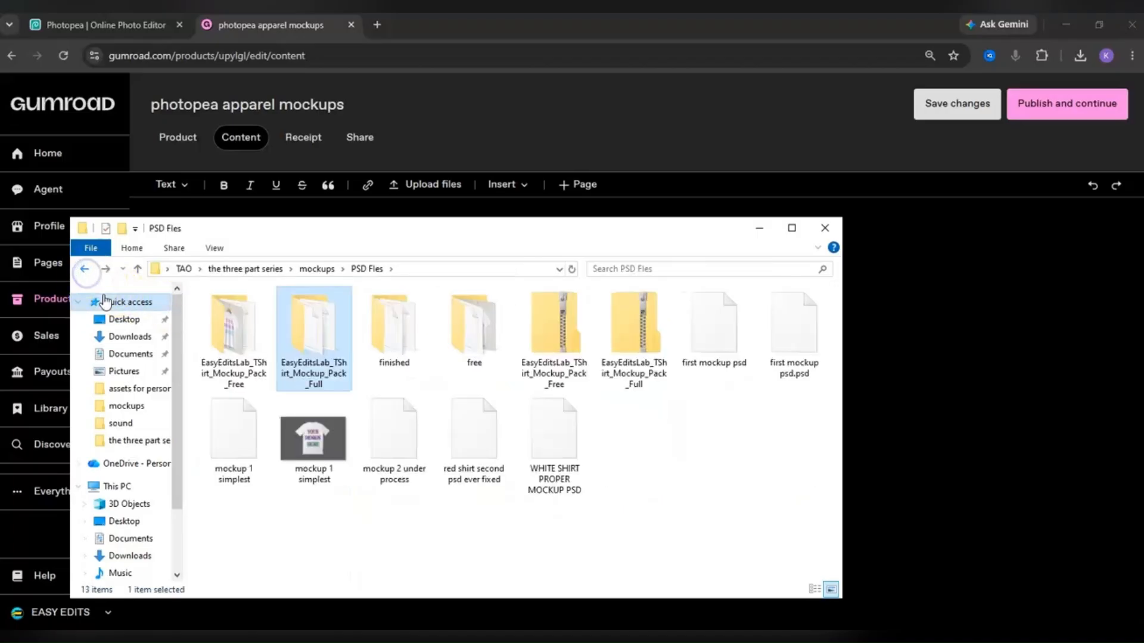
right_click(322, 350)
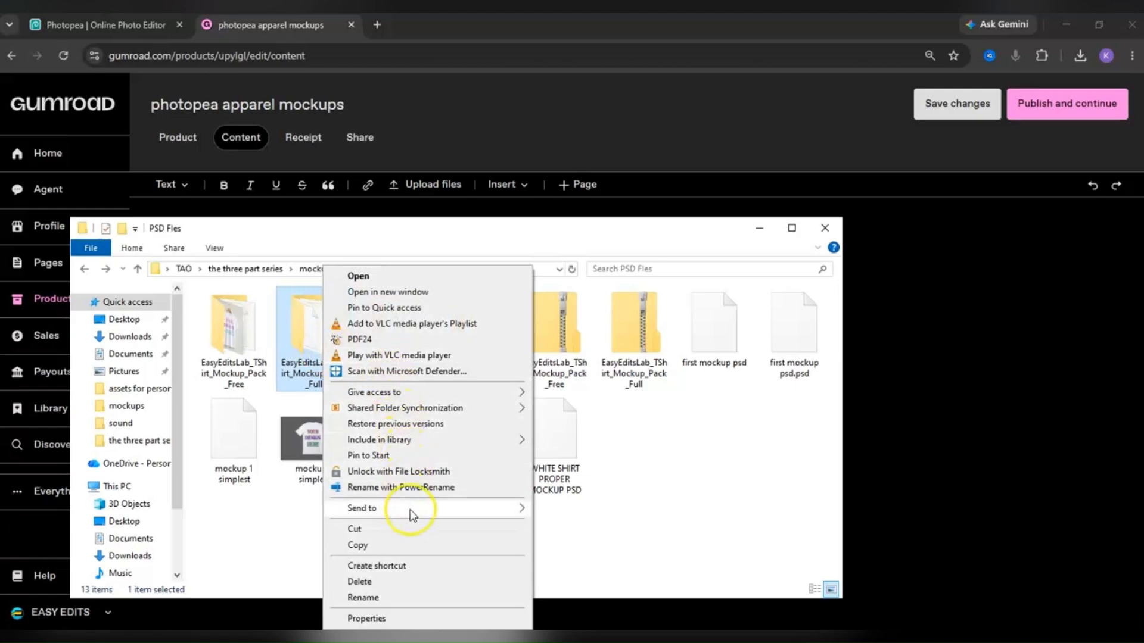
mouse_move(411, 514)
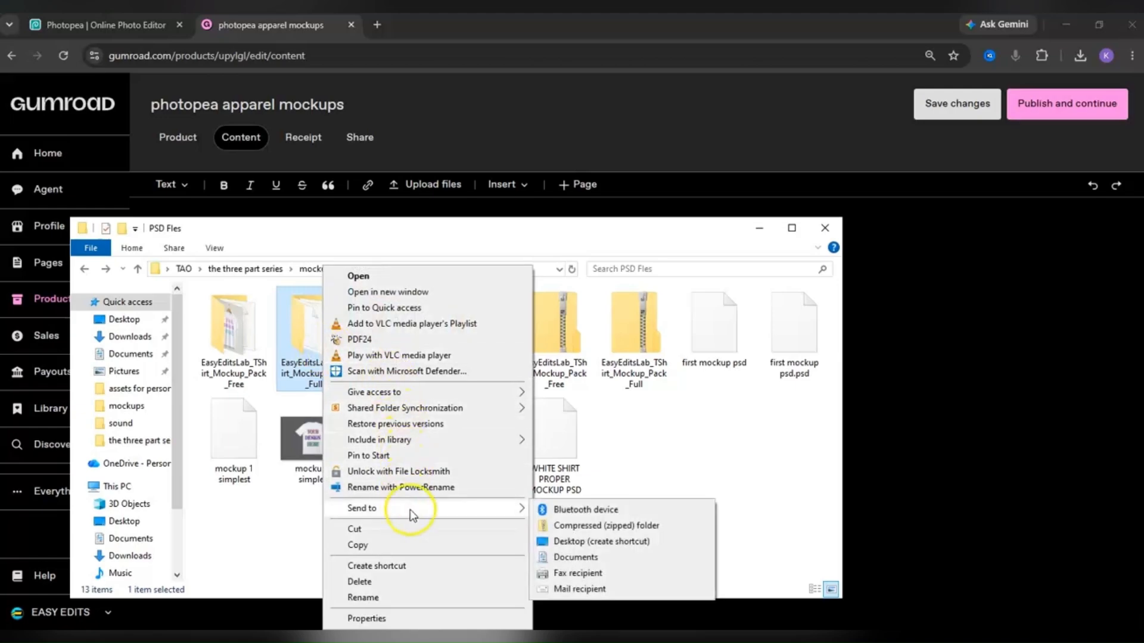
click(600, 527)
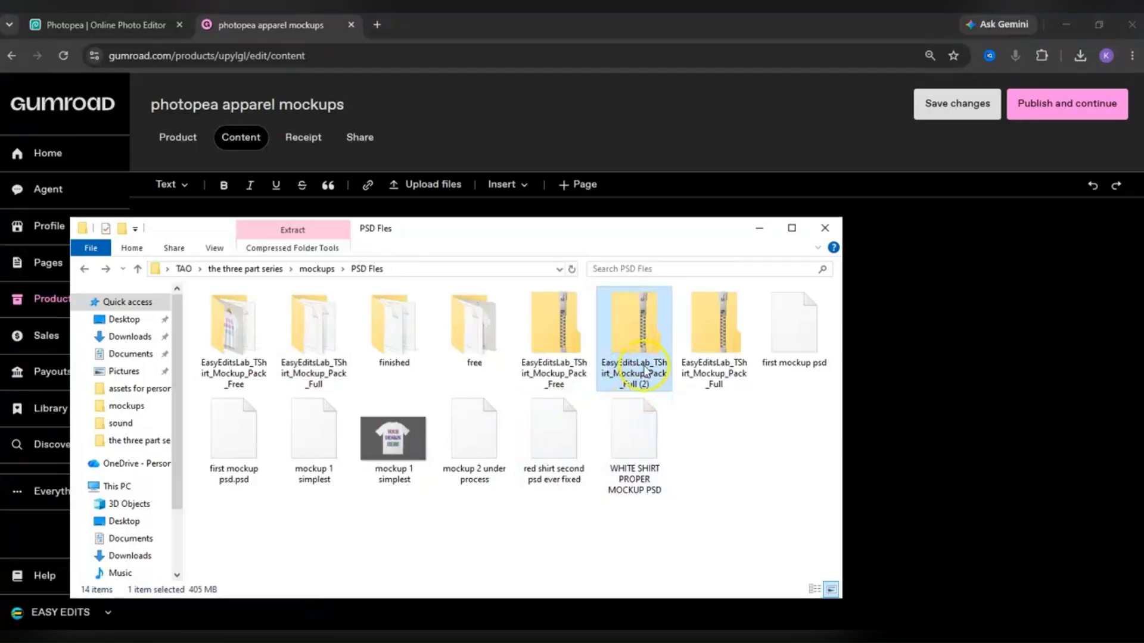
Rename the EasyEditsLab_TShirt_Mockup_Pack_Full (2) zip file to "photopea apparel mockups", copying the product's name from its Gumroad product page
click(645, 376)
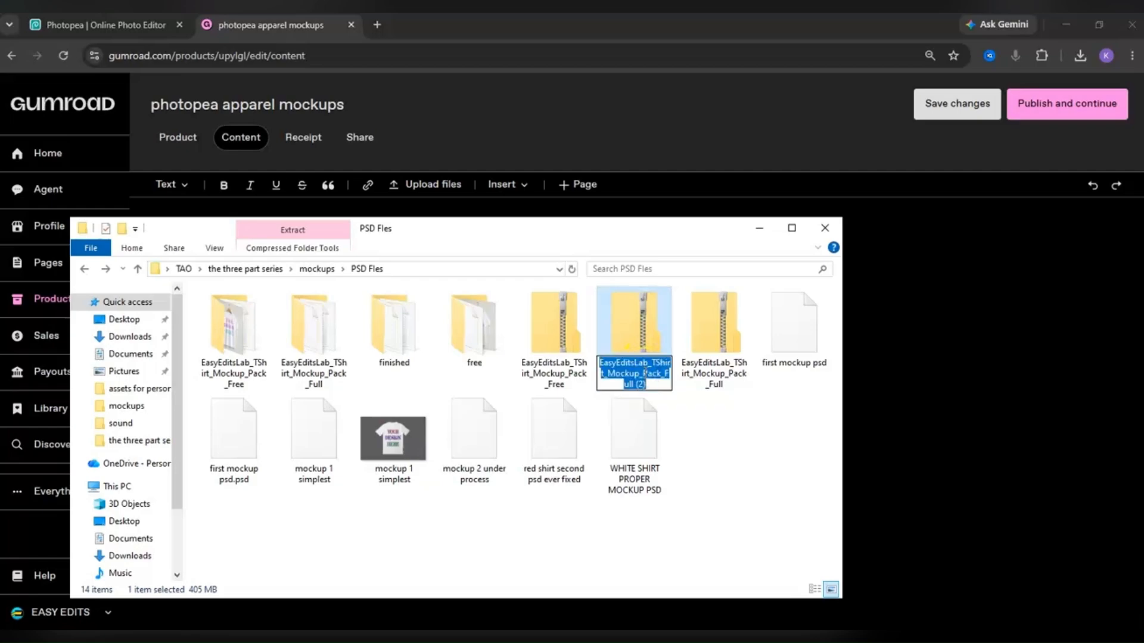
click(181, 138)
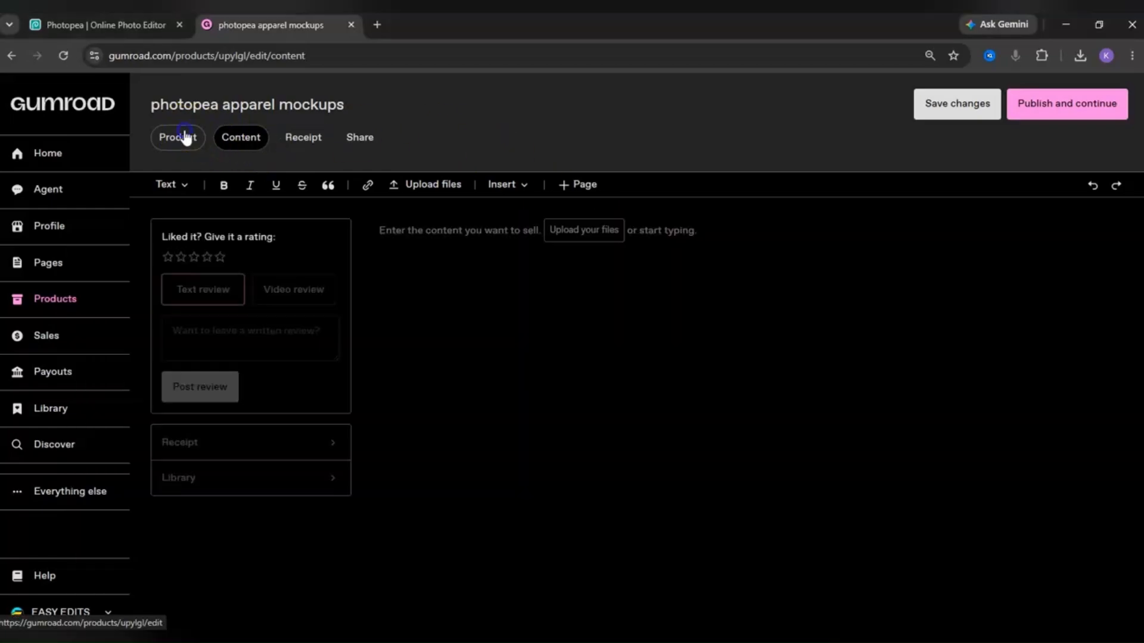
triple_click(207, 232)
key(ctrl+c)
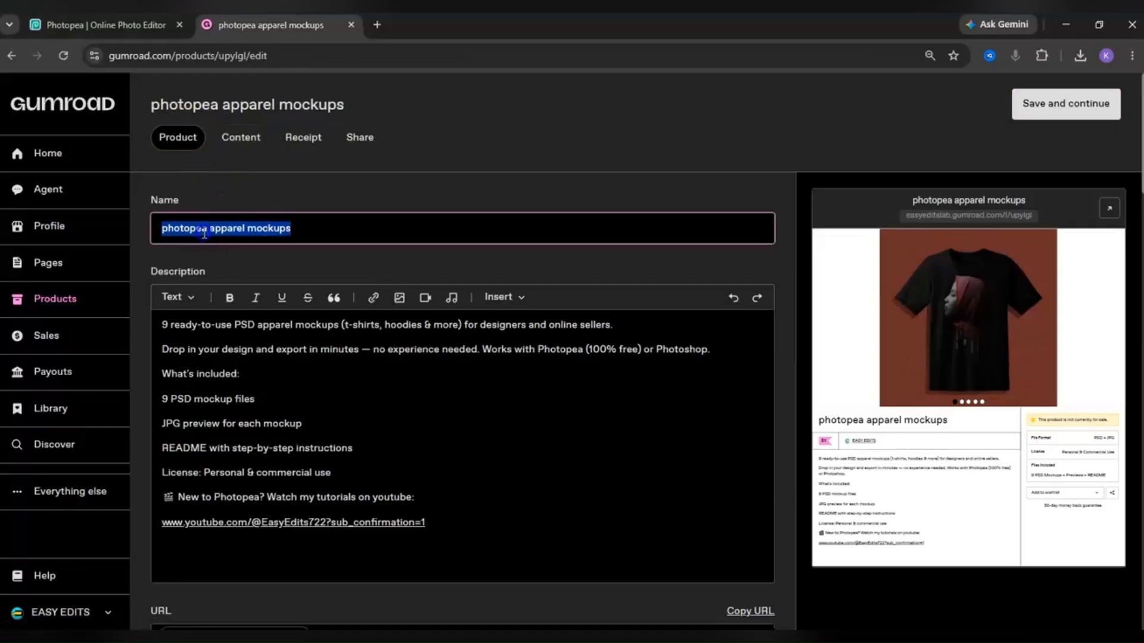
key(alt+Tab)
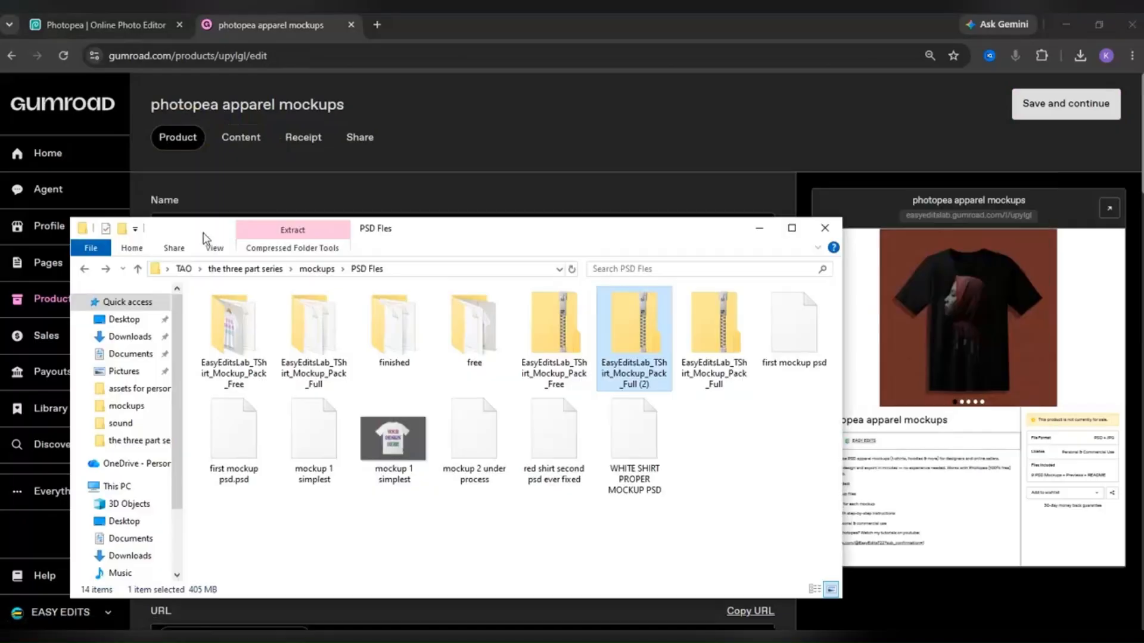
click(638, 373)
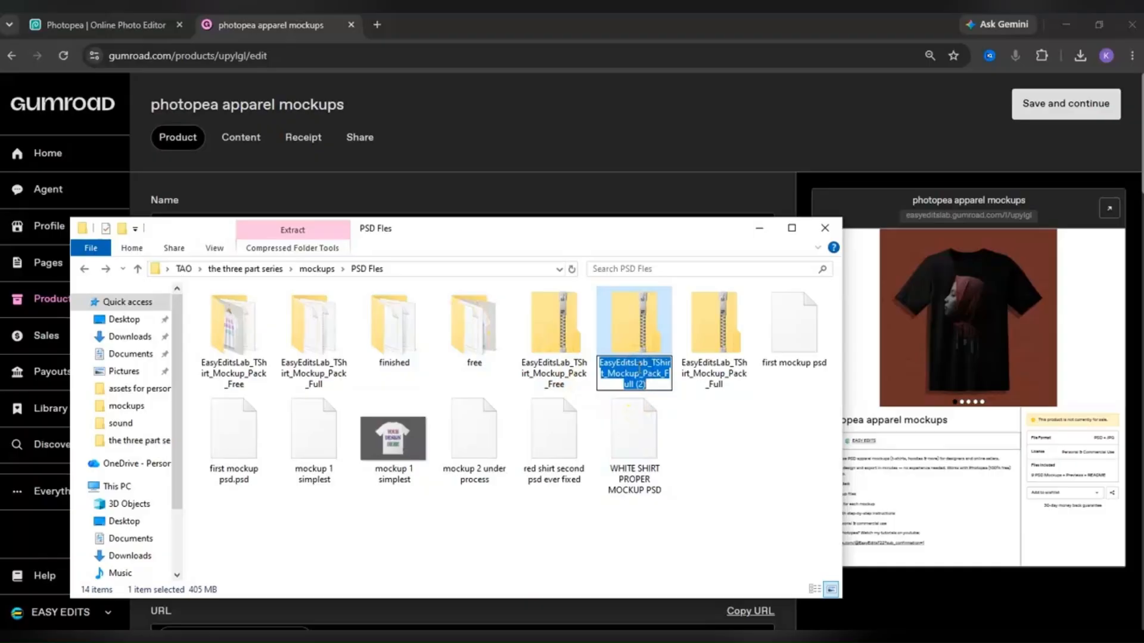
key(ctrl+v)
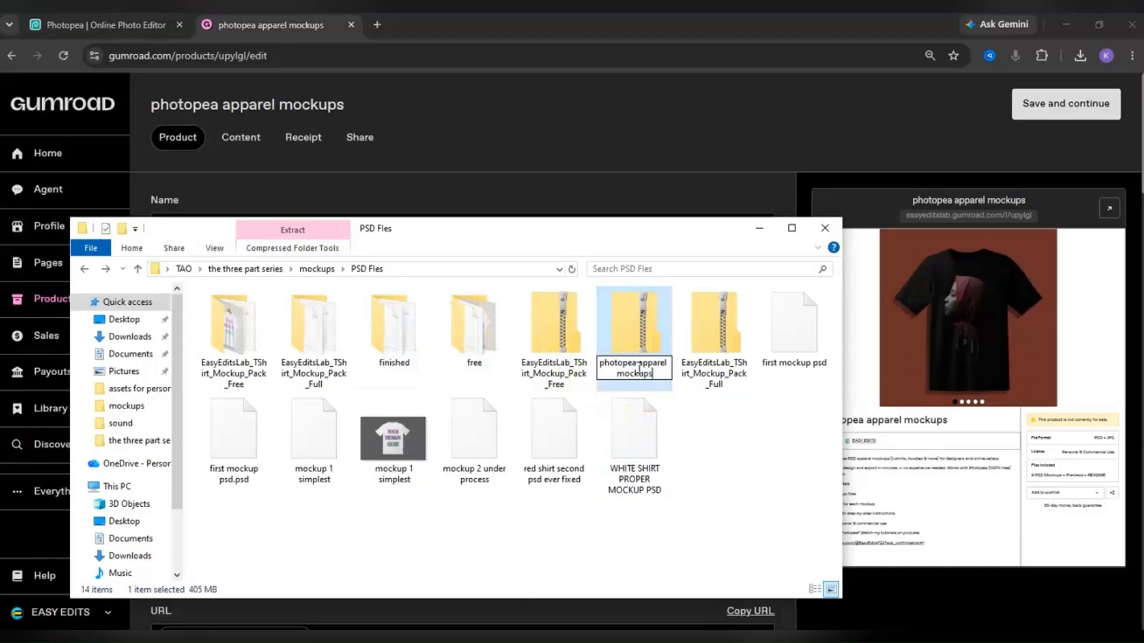
click(684, 429)
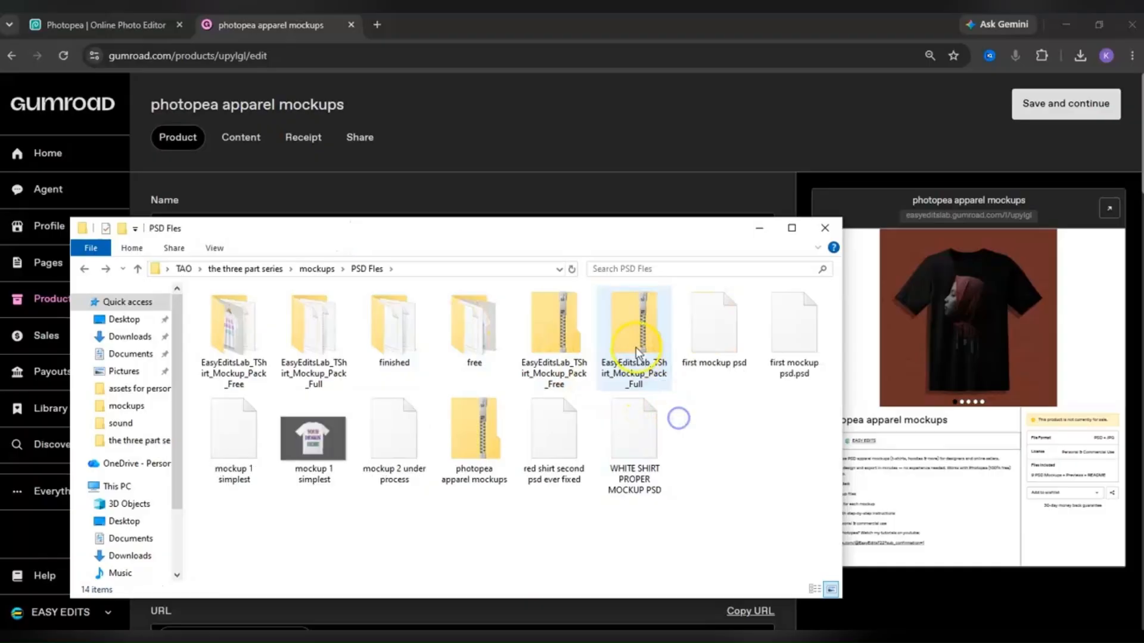
Upload the "photopea apparel mockups" zip from the mockups > PSD Files folder on the computer to the product's content page
click(263, 144)
click(558, 241)
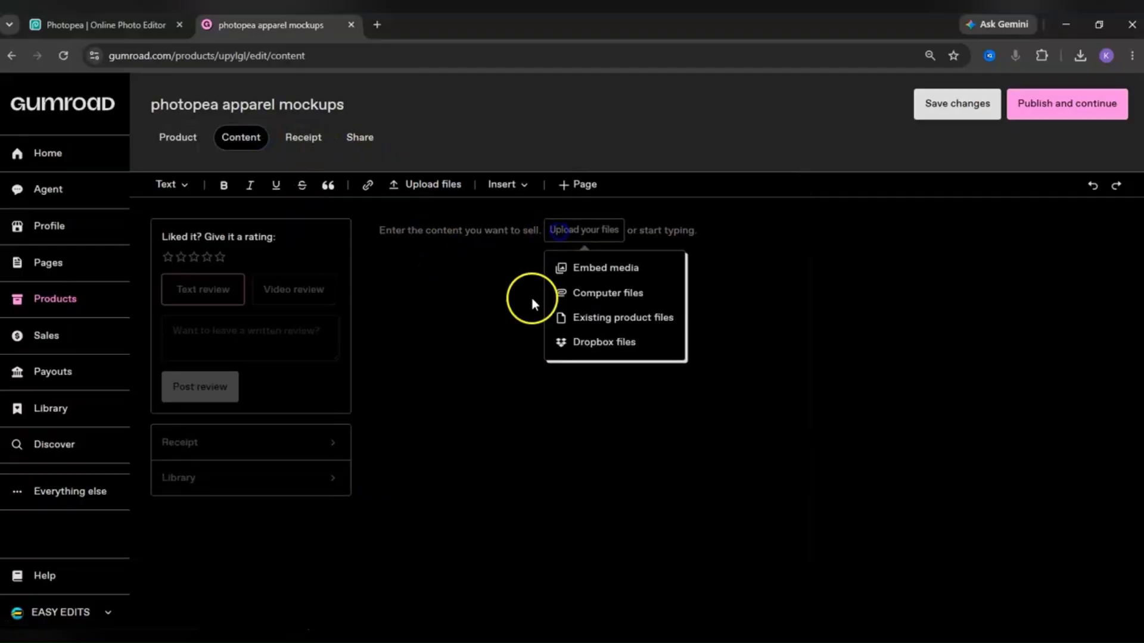
click(574, 299)
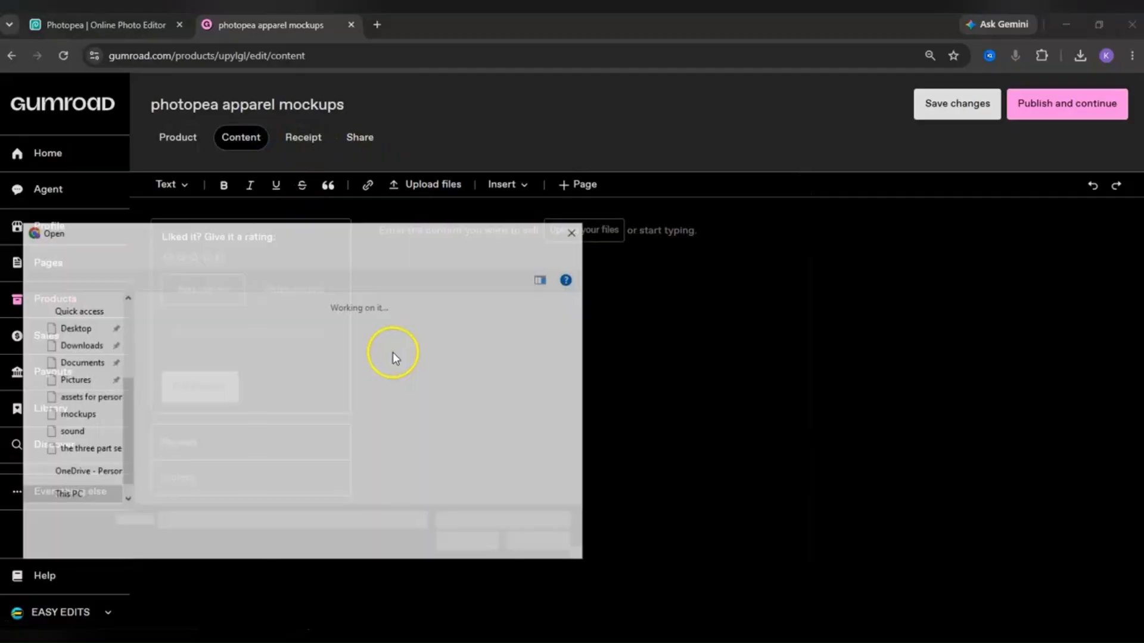
scroll(90, 417, up, 2)
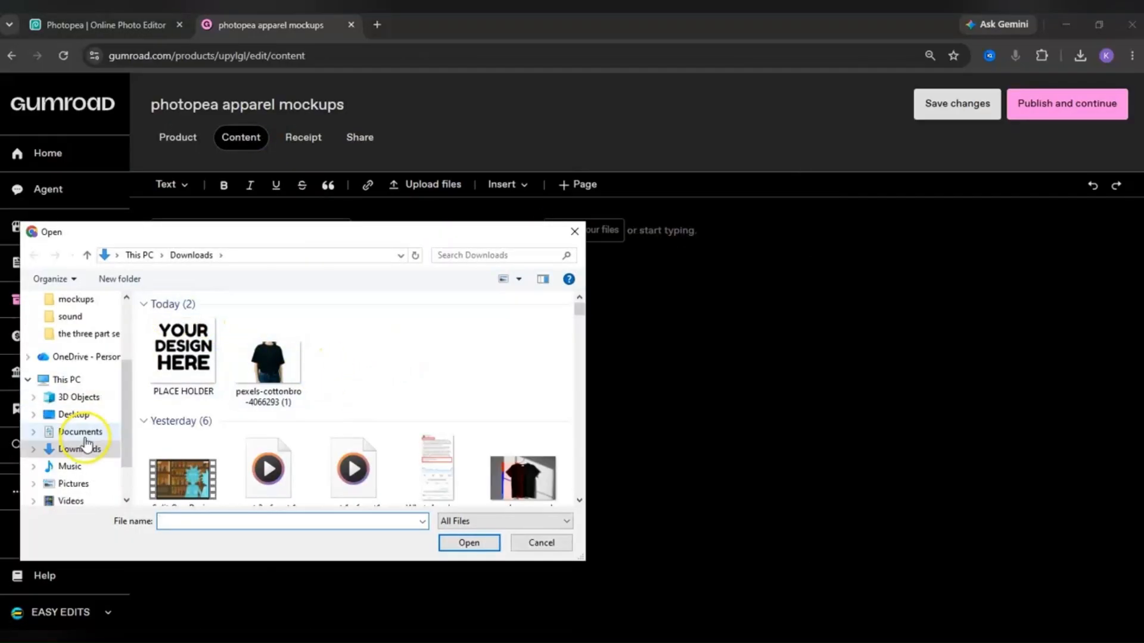
click(89, 368)
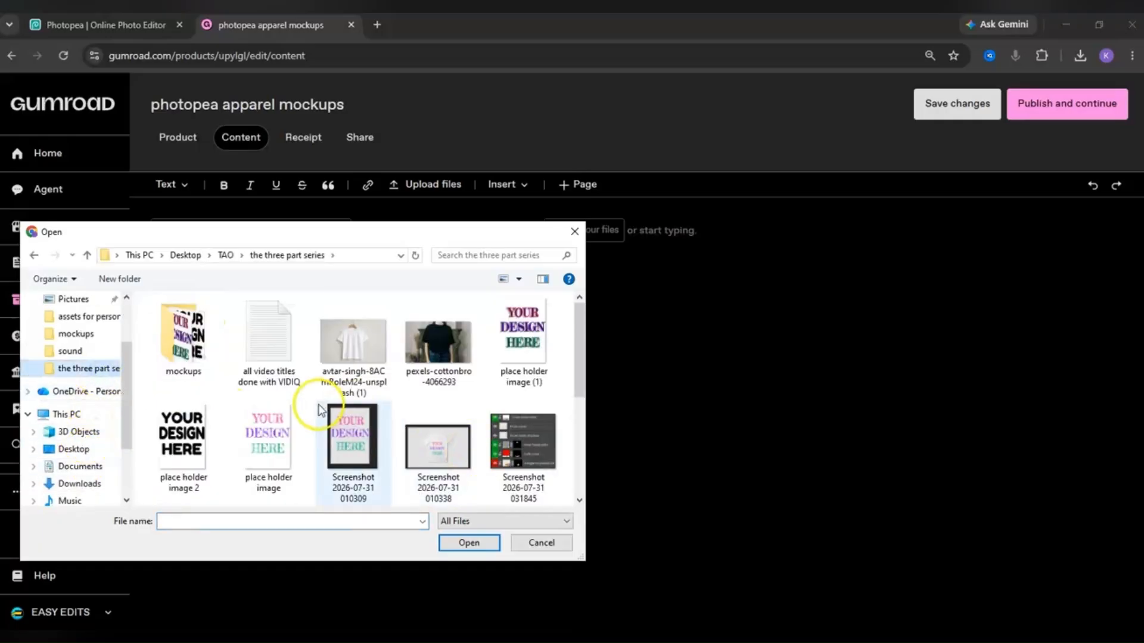
scroll(292, 399, down, 3)
scroll(276, 388, up, 3)
double_click(194, 348)
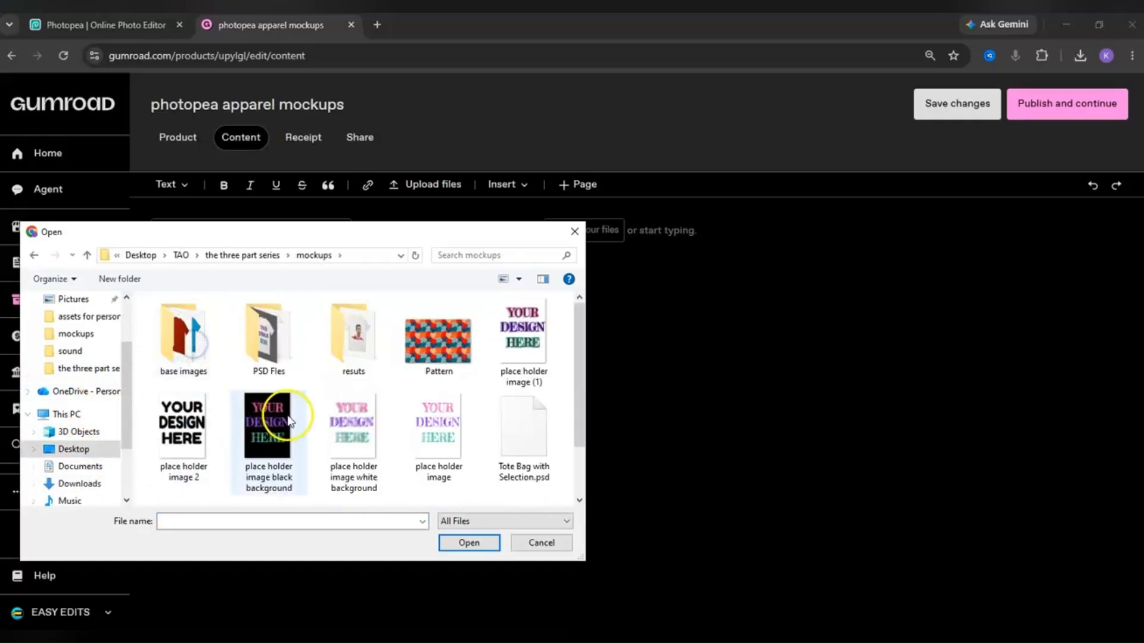
scroll(281, 421, down, 3)
scroll(312, 421, up, 3)
double_click(271, 349)
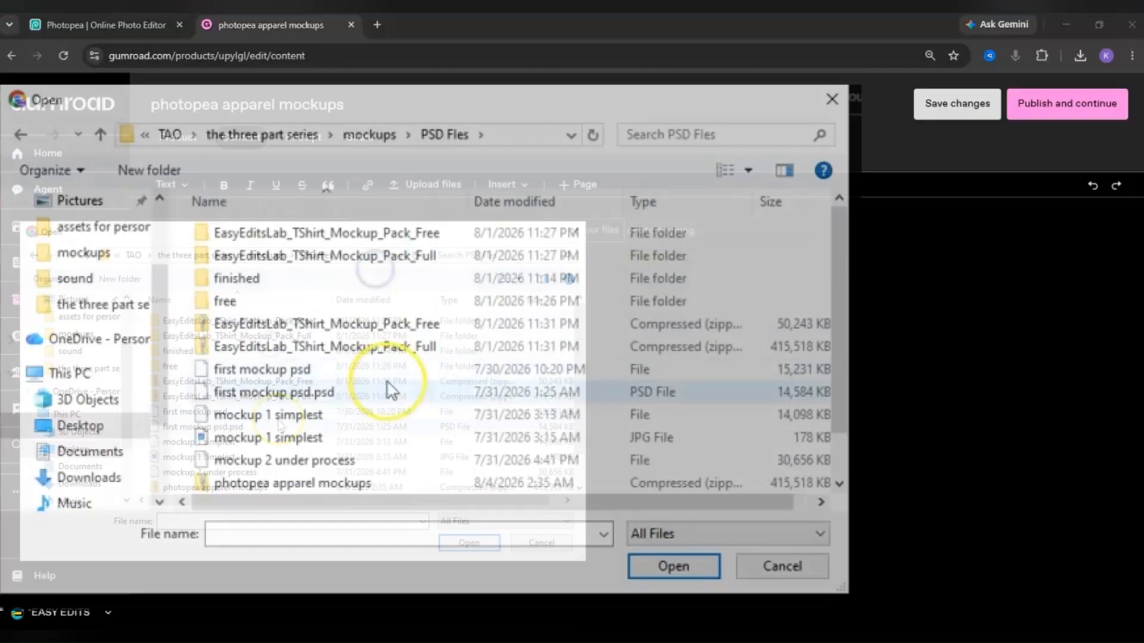
scroll(379, 372, down, 1)
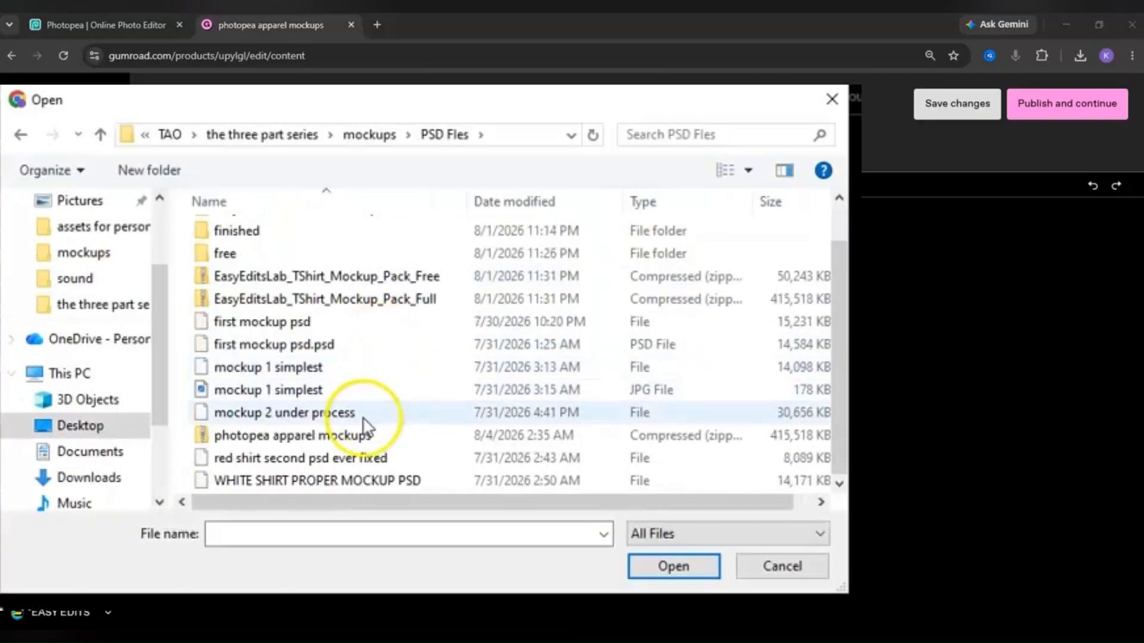
double_click(314, 439)
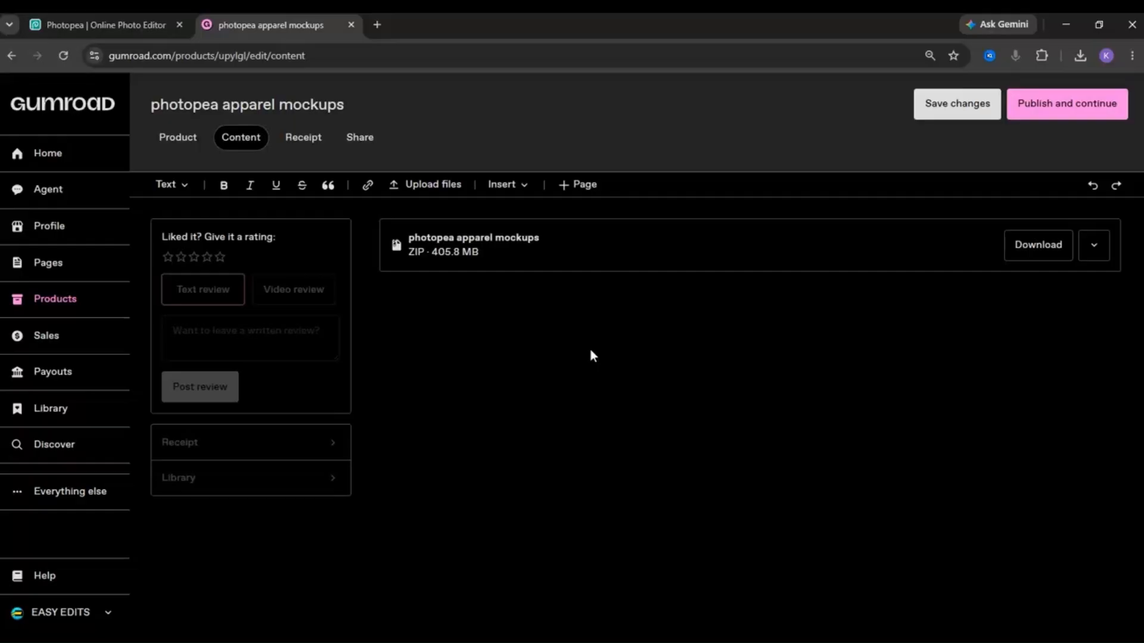
Save the product's content changes and publish the product
click(984, 118)
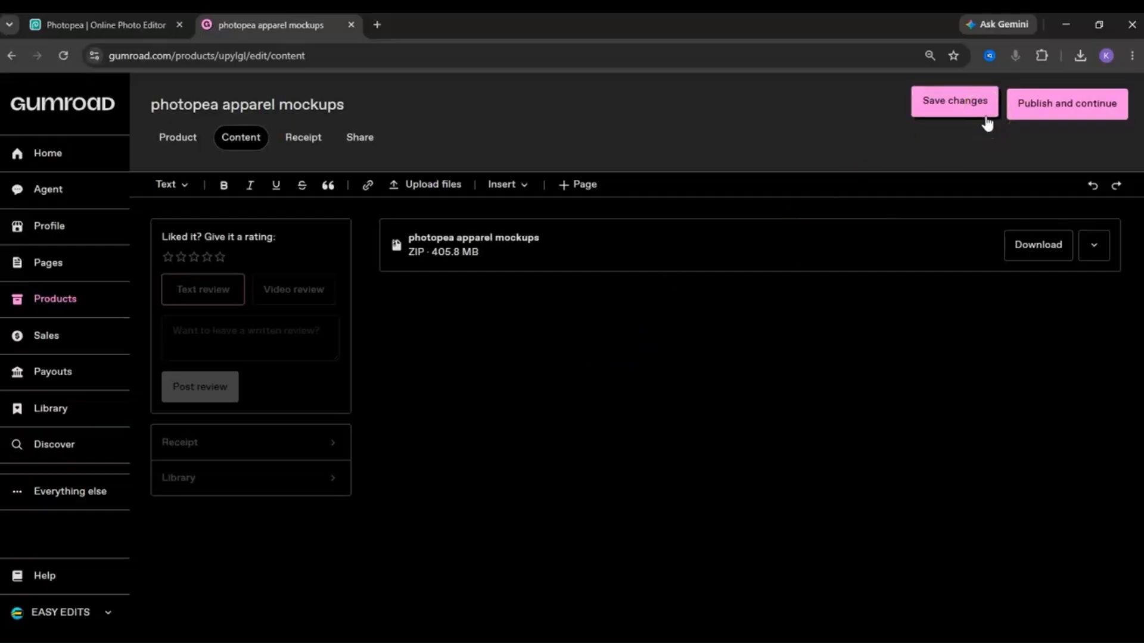
click(1028, 115)
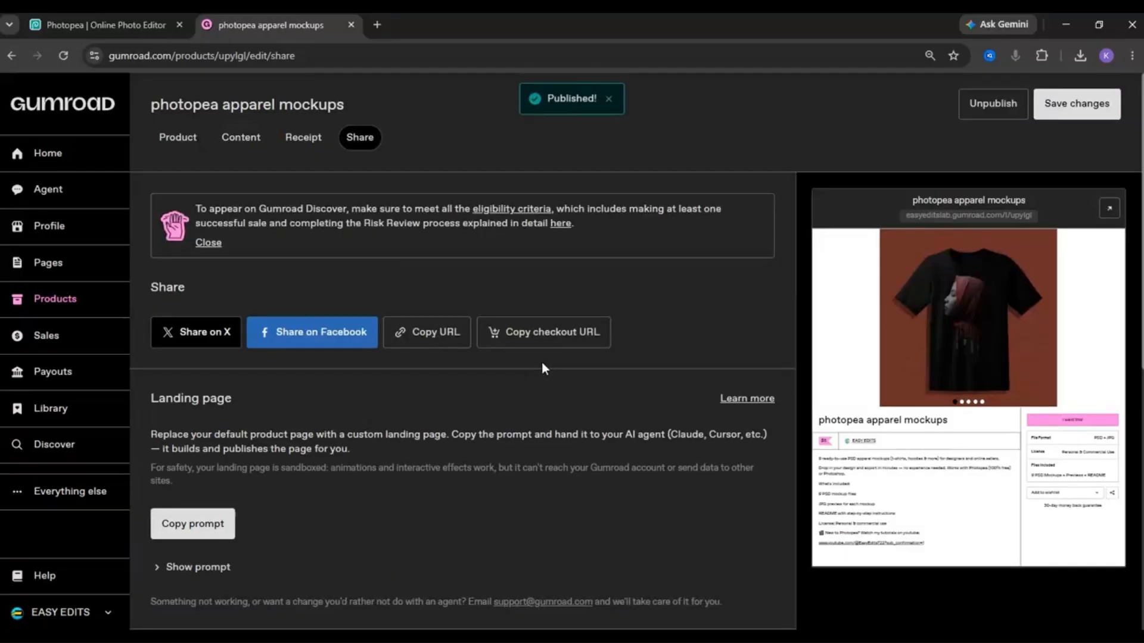
click(404, 287)
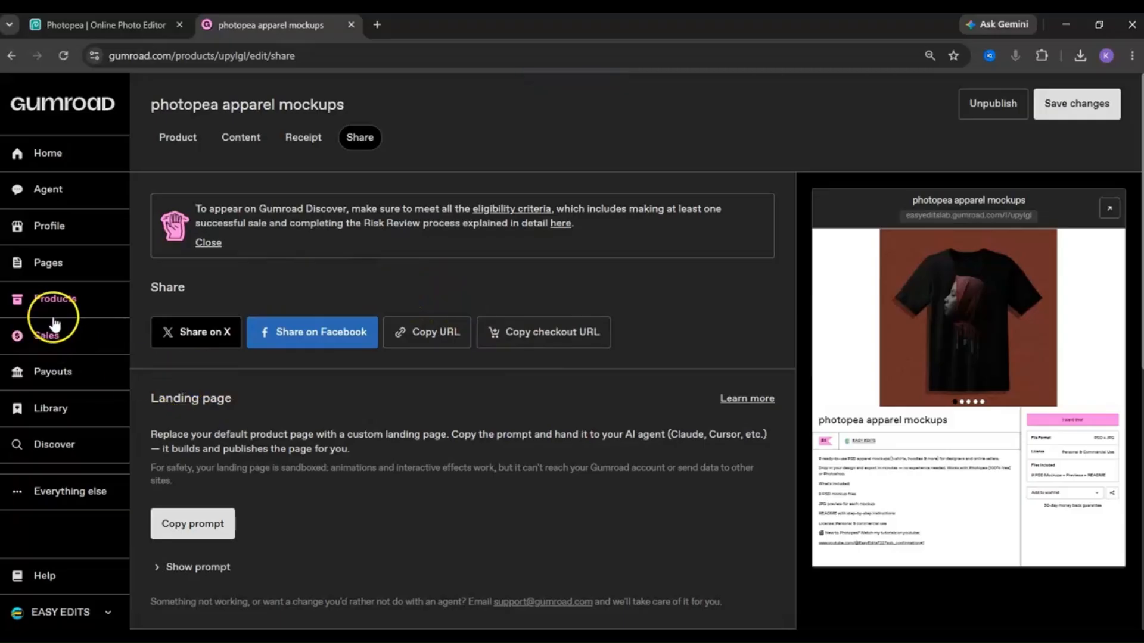
Check the published product in the products list and view the public store page from the profile settings, down to its product cards
click(52, 300)
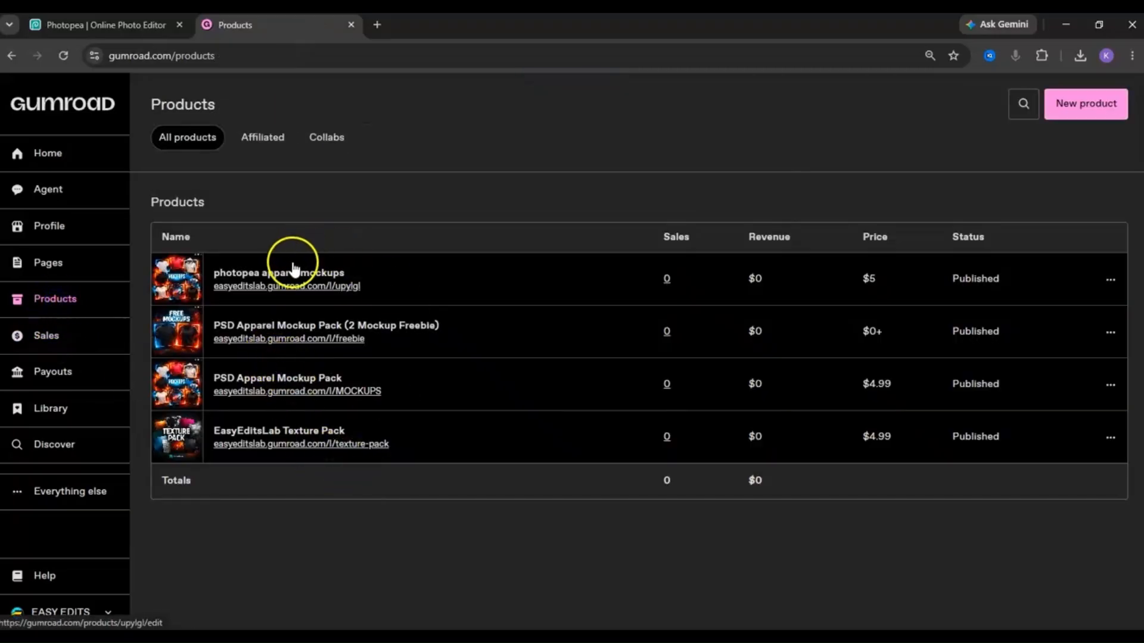
drag(293, 263, 77, 235)
click(77, 233)
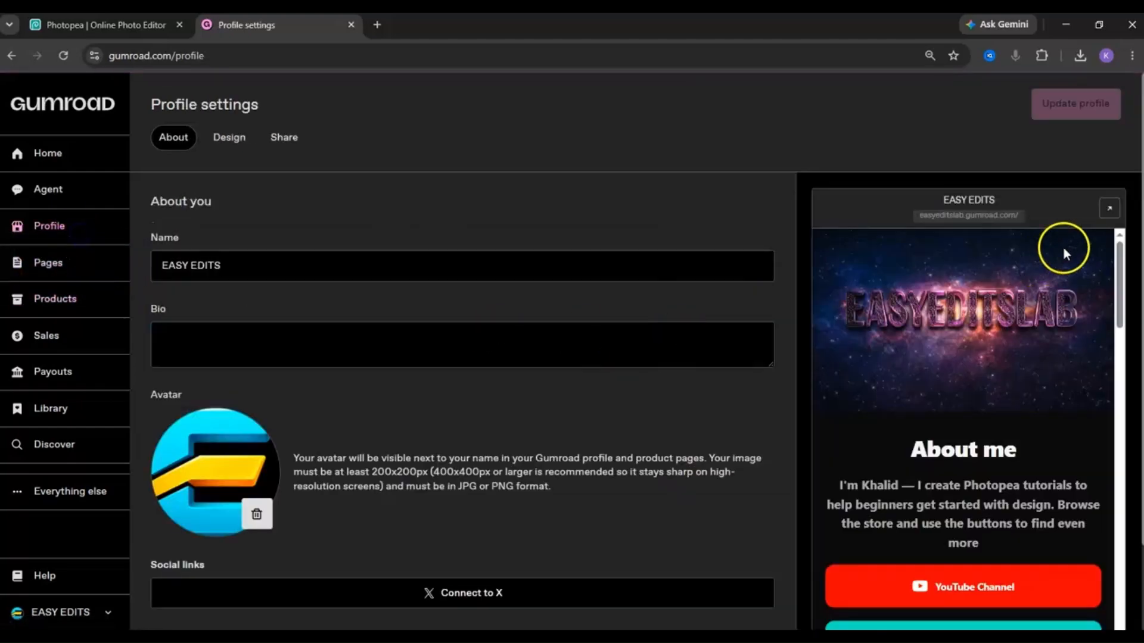
click(1107, 207)
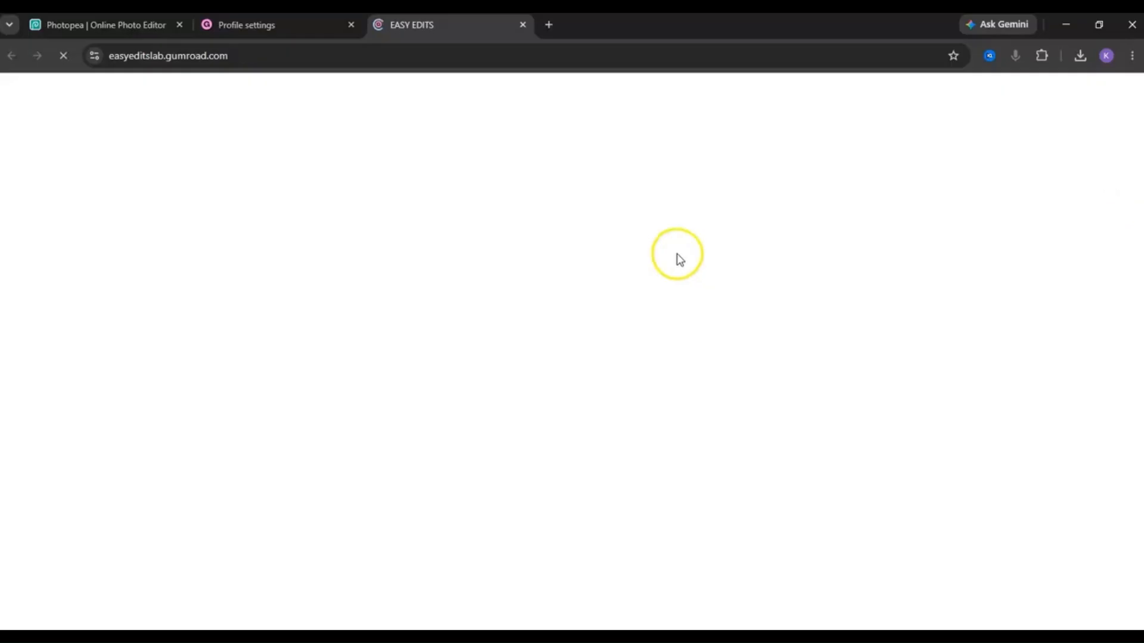
scroll(585, 278, down, 8)
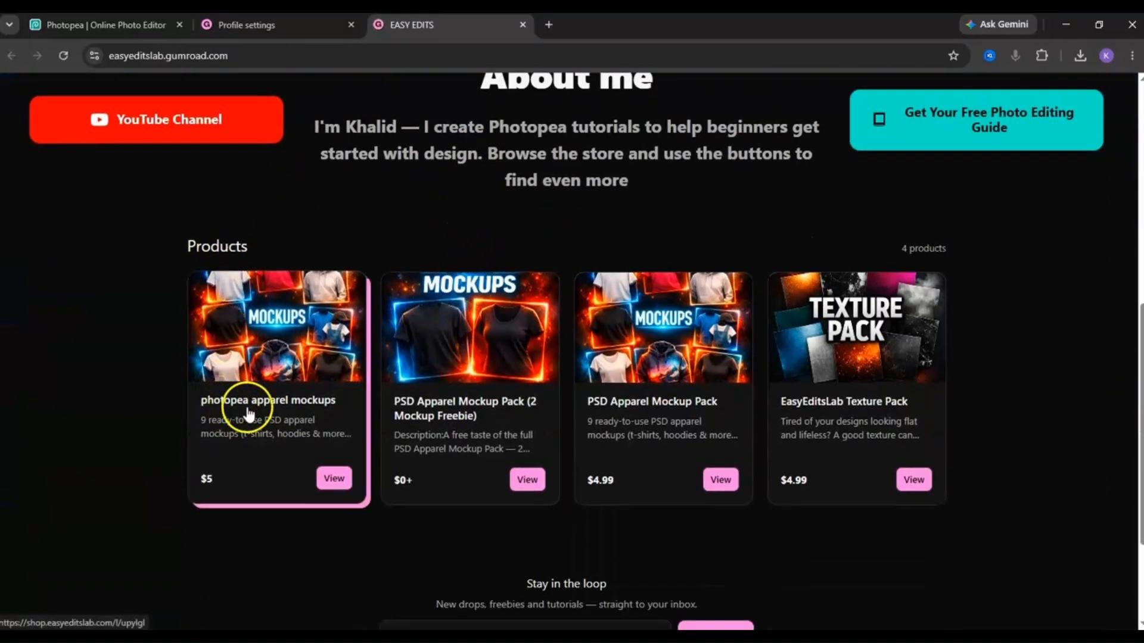
View the "photopea apparel mockups" store listing, examining its cover images, price, description and file details
click(327, 476)
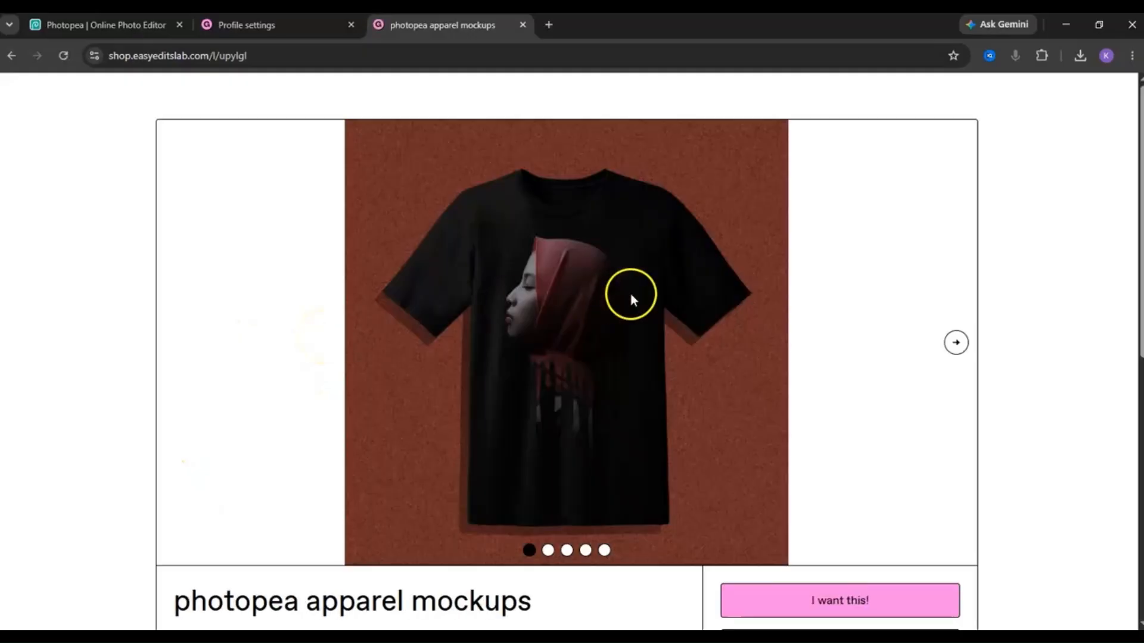
click(956, 344)
click(955, 391)
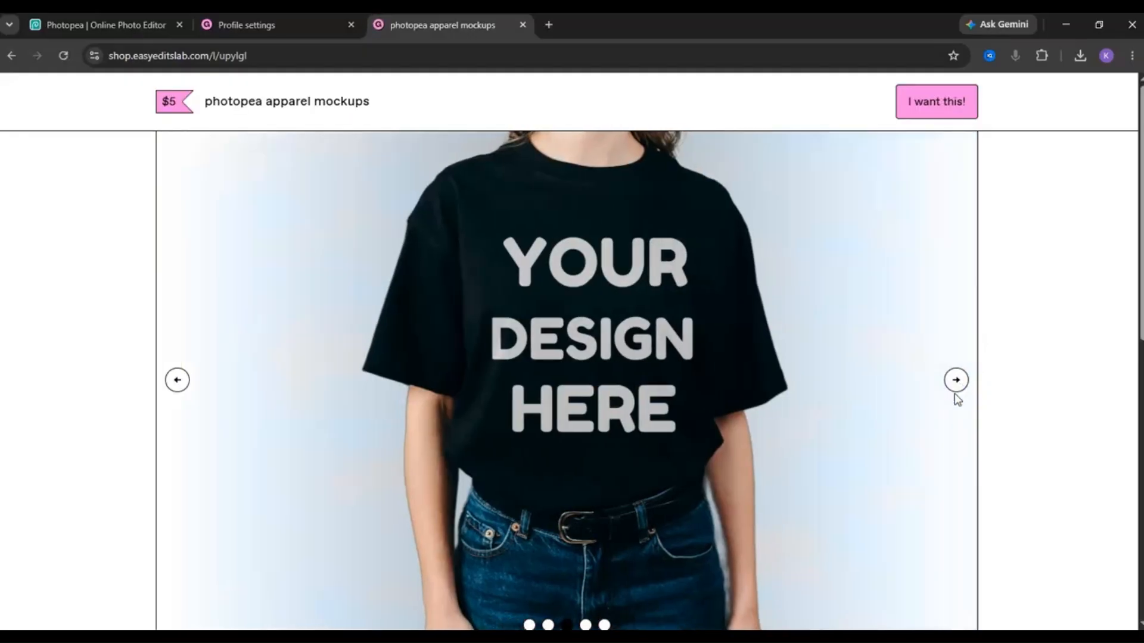
click(955, 381)
click(955, 381)
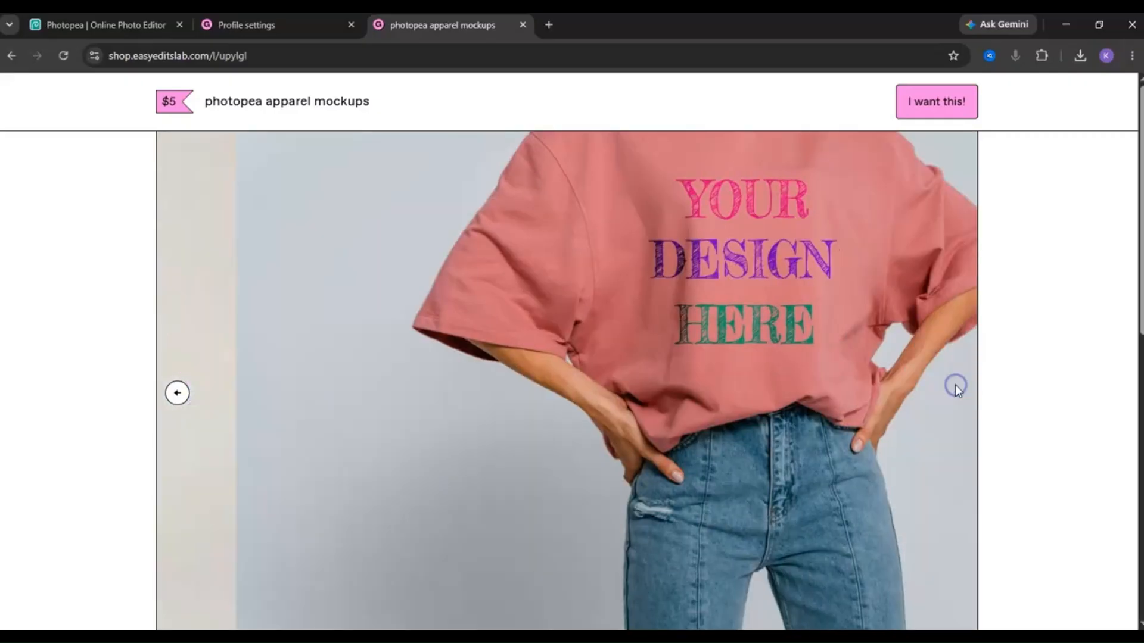
click(174, 394)
click(175, 393)
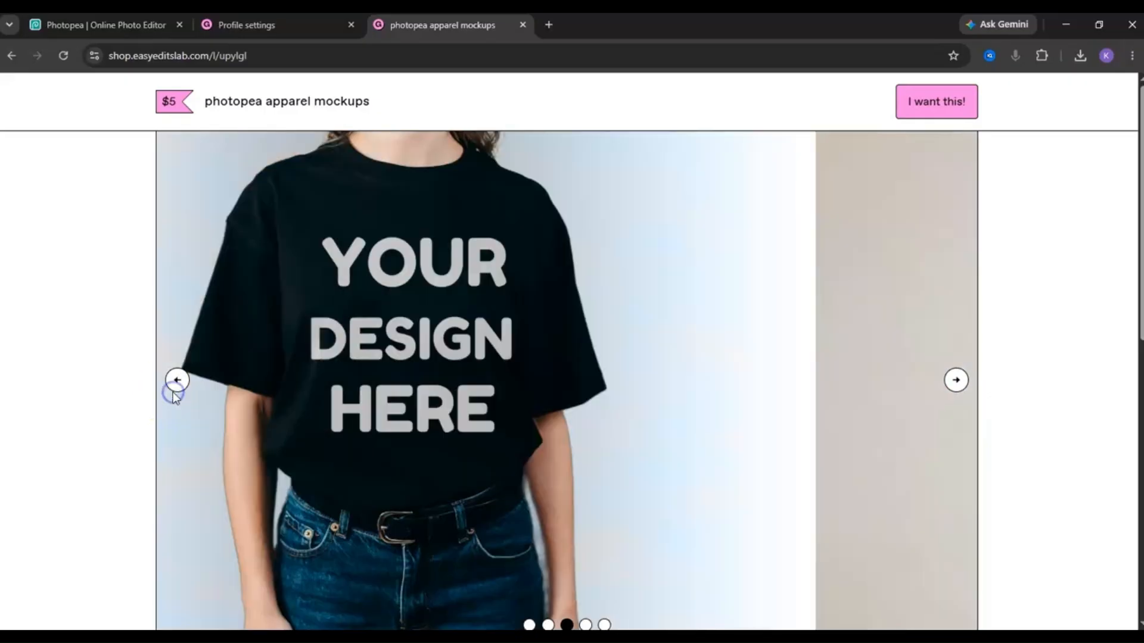
click(174, 393)
scroll(95, 399, down, 5)
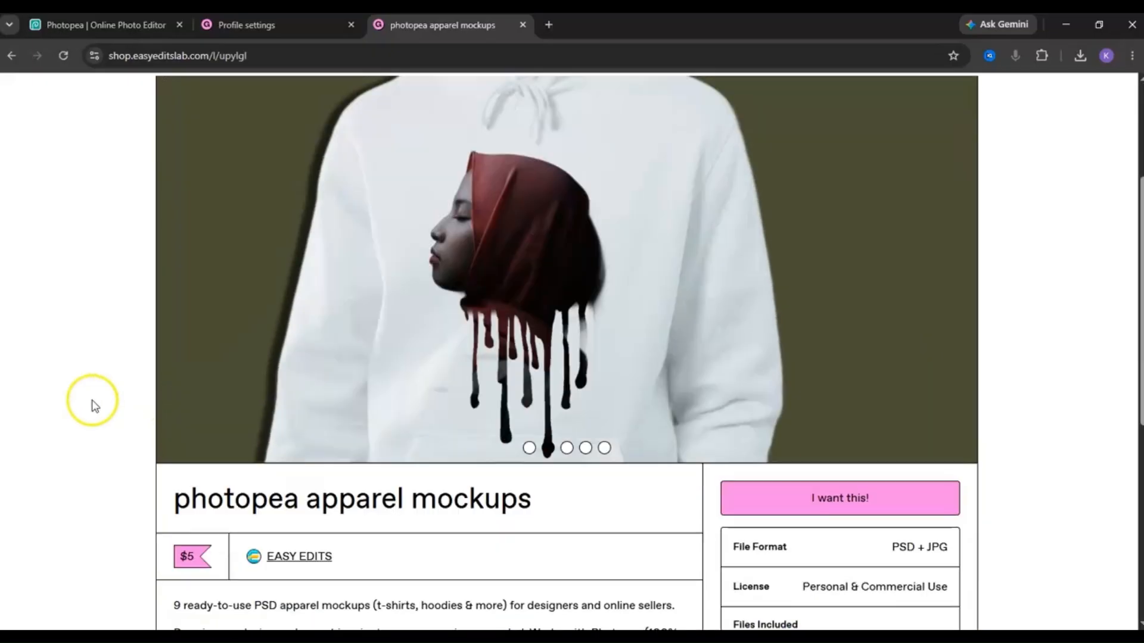
scroll(95, 396, down, 3)
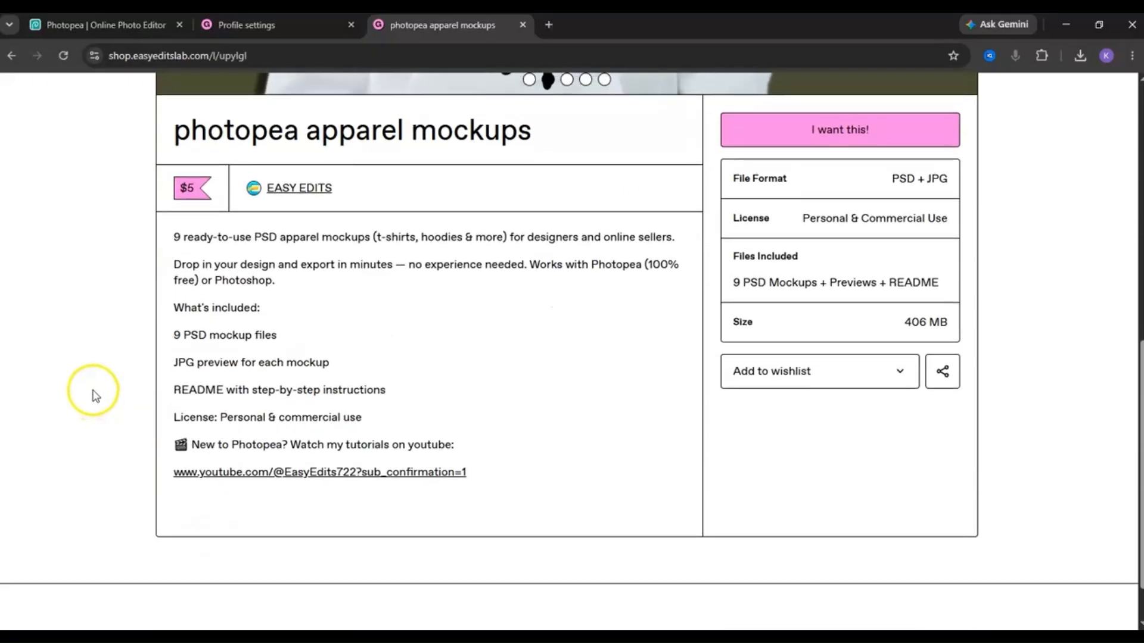
scroll(96, 393, up, 10)
scroll(92, 390, down, 1)
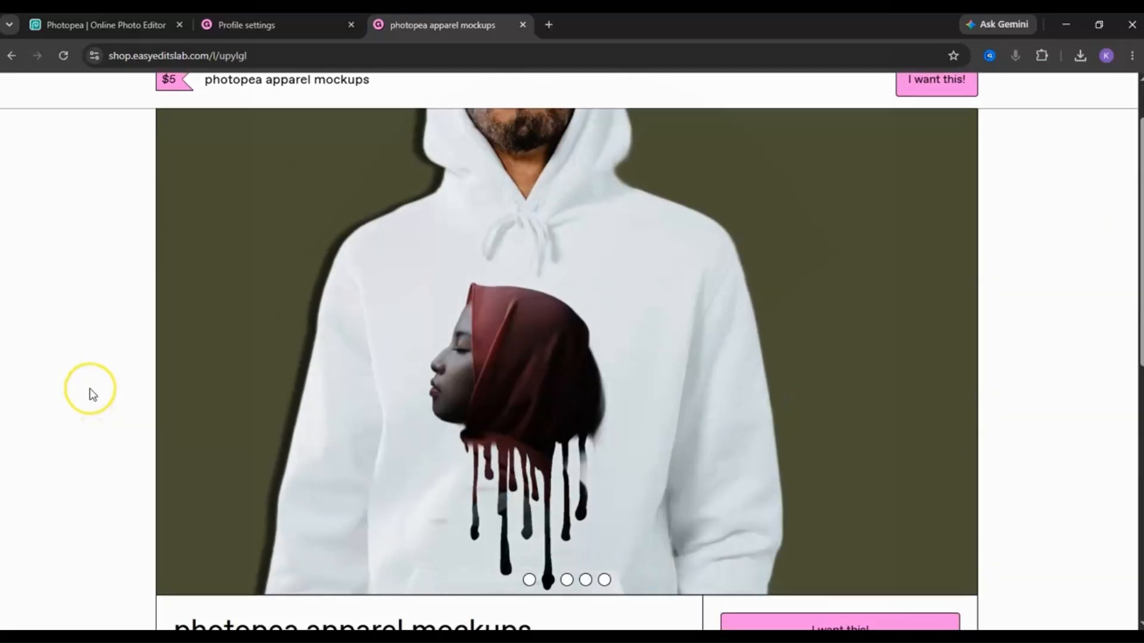